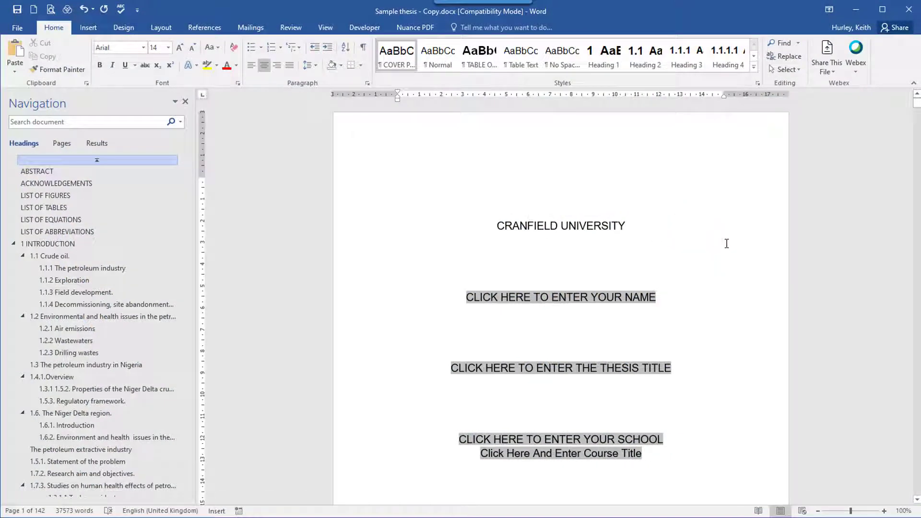
- Review the thesis's opening pages from the cover and title pages through the Abstract and Acknowledgements
{"action": "scroll", "coordinate": [727, 244], "scroll_direction": "down", "scroll_amount": 7}
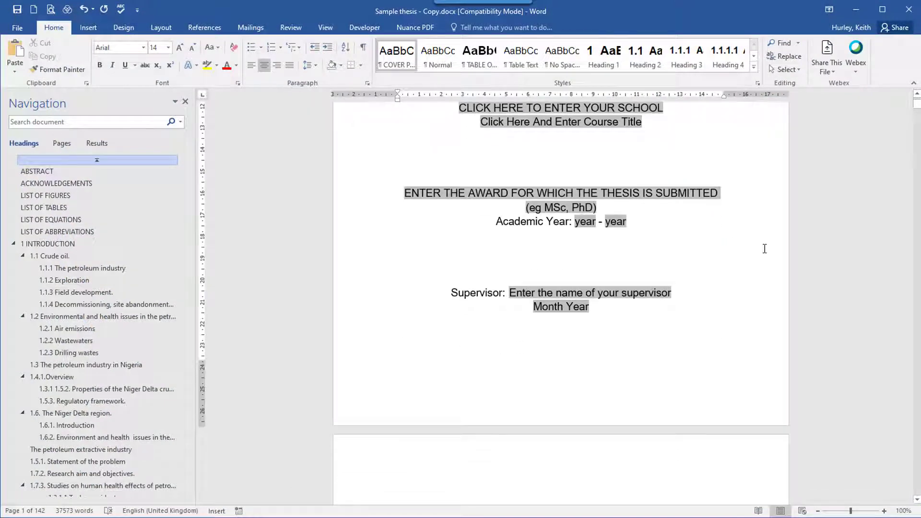
{"action": "scroll", "coordinate": [764, 248], "scroll_direction": "down", "scroll_amount": 13}
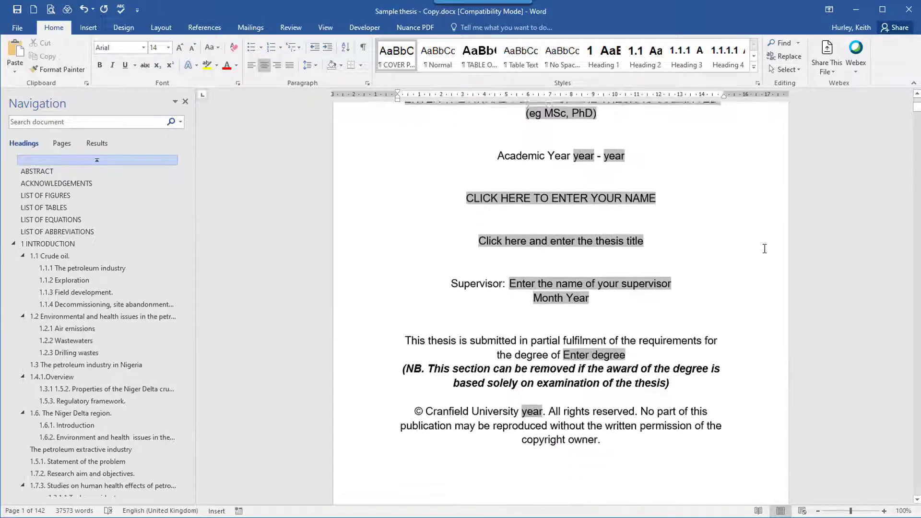
{"action": "scroll", "coordinate": [764, 249], "scroll_direction": "down", "scroll_amount": 10}
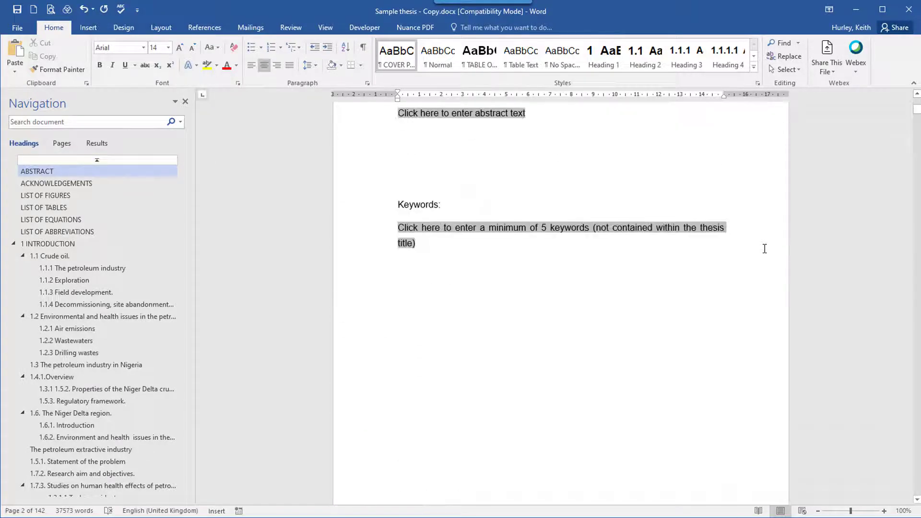
{"action": "scroll", "coordinate": [764, 249], "scroll_direction": "down", "scroll_amount": 6}
{"action": "scroll", "coordinate": [766, 253], "scroll_direction": "down", "scroll_amount": 12}
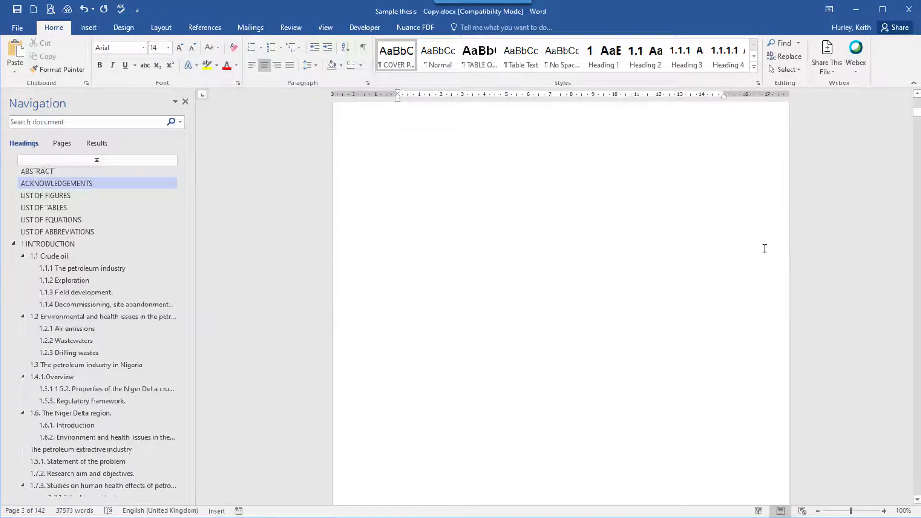
{"action": "scroll", "coordinate": [764, 249], "scroll_direction": "up", "scroll_amount": 15}
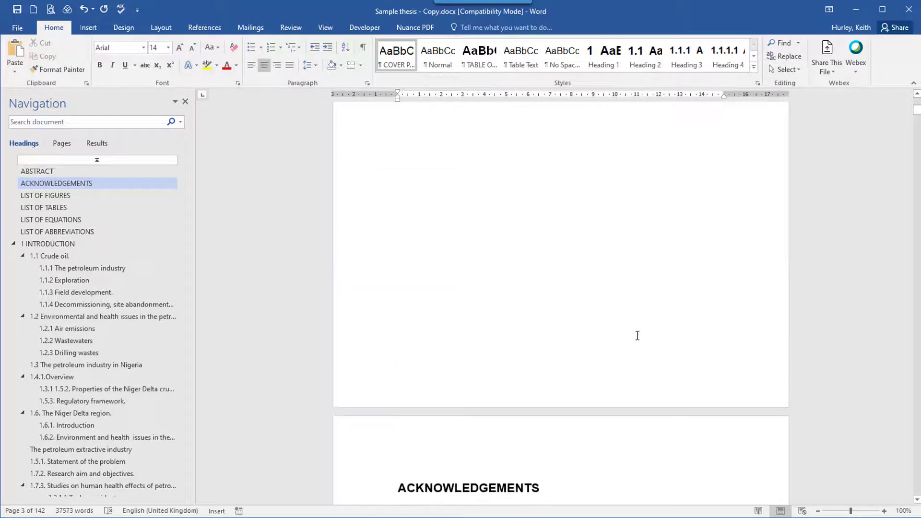
{"action": "scroll", "coordinate": [637, 336], "scroll_direction": "up", "scroll_amount": 6}
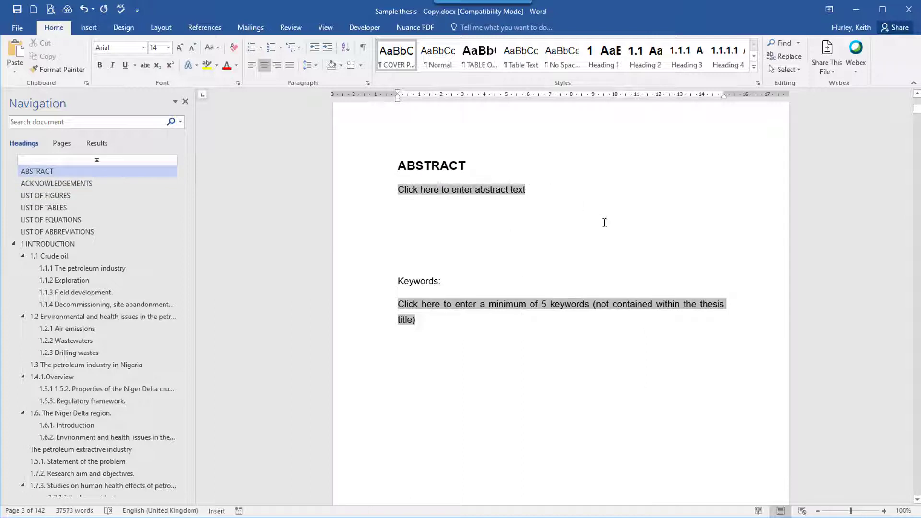
{"action": "scroll", "coordinate": [604, 222], "scroll_direction": "down", "scroll_amount": 6}
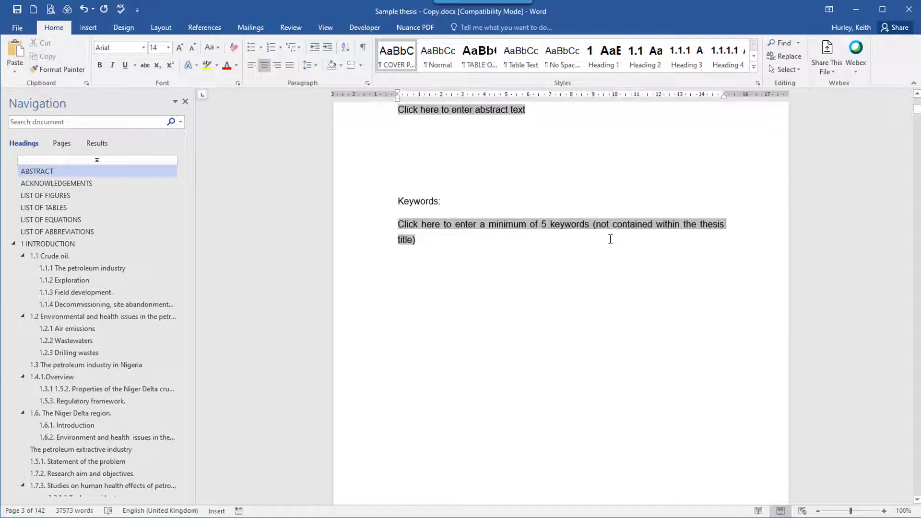
- Open the Abstract page's footer, check the section labels on the footers back to the cover page, and close the footer view
{"action": "double_click", "coordinate": [559, 268]}
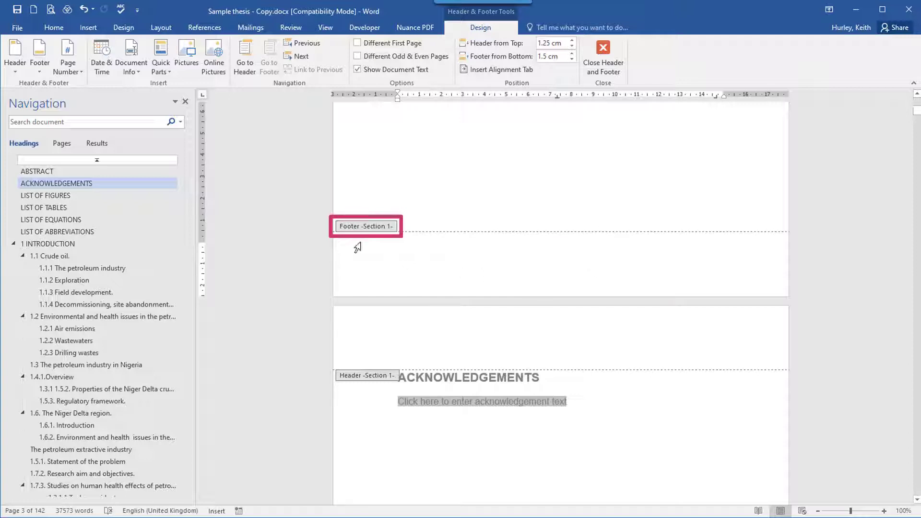
{"action": "scroll", "coordinate": [538, 246], "scroll_direction": "up", "scroll_amount": 10}
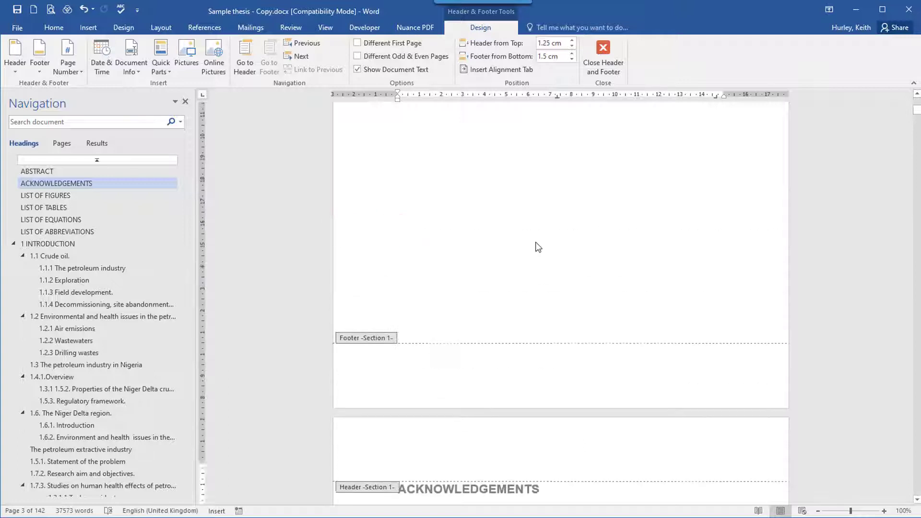
{"action": "scroll", "coordinate": [537, 242], "scroll_direction": "up", "scroll_amount": 10}
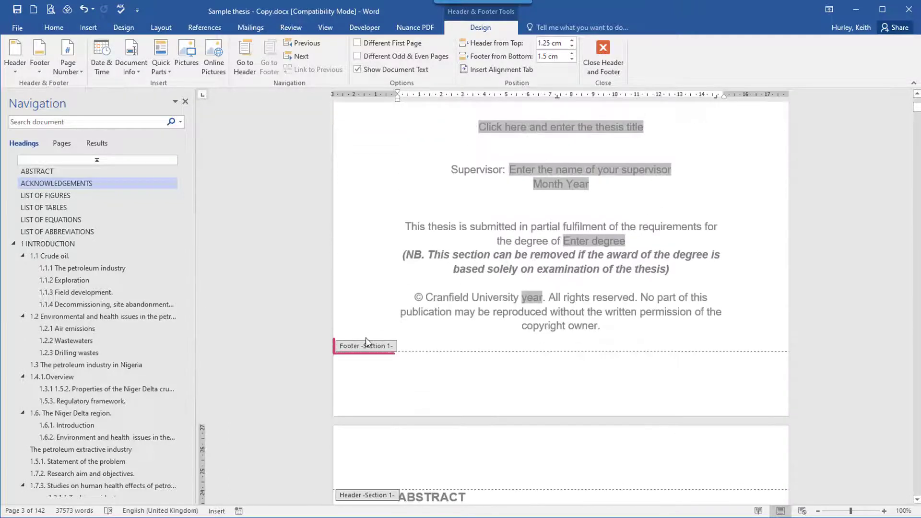
{"action": "scroll", "coordinate": [452, 329], "scroll_direction": "up", "scroll_amount": 10}
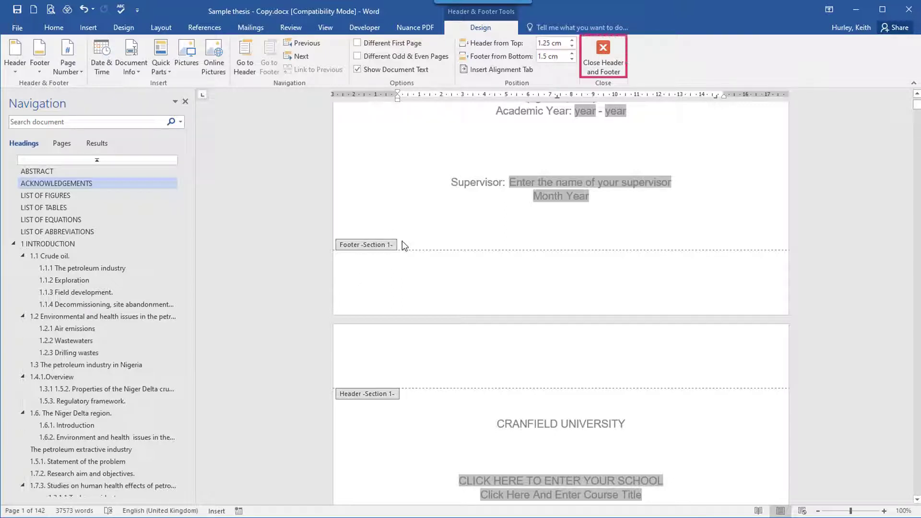
{"action": "left_click", "coordinate": [597, 53]}
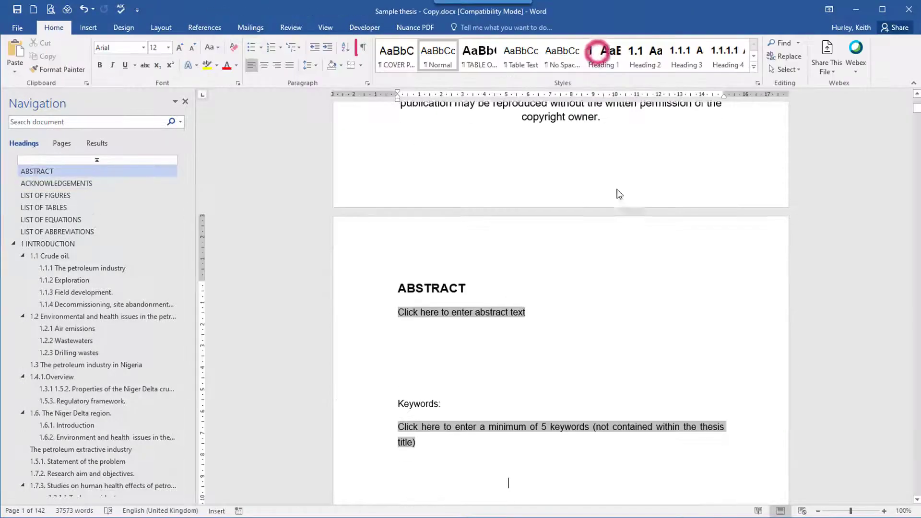
- Return to the cover page and show the paragraph marks and other hidden formatting symbols
{"action": "scroll", "coordinate": [638, 234], "scroll_direction": "up", "scroll_amount": 15}
{"action": "scroll", "coordinate": [638, 234], "scroll_direction": "up", "scroll_amount": 3}
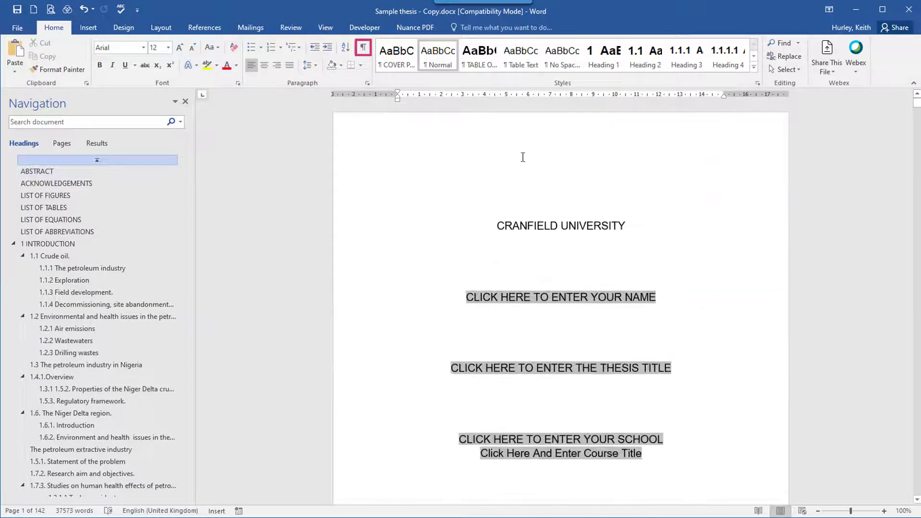
{"action": "left_click", "coordinate": [364, 48]}
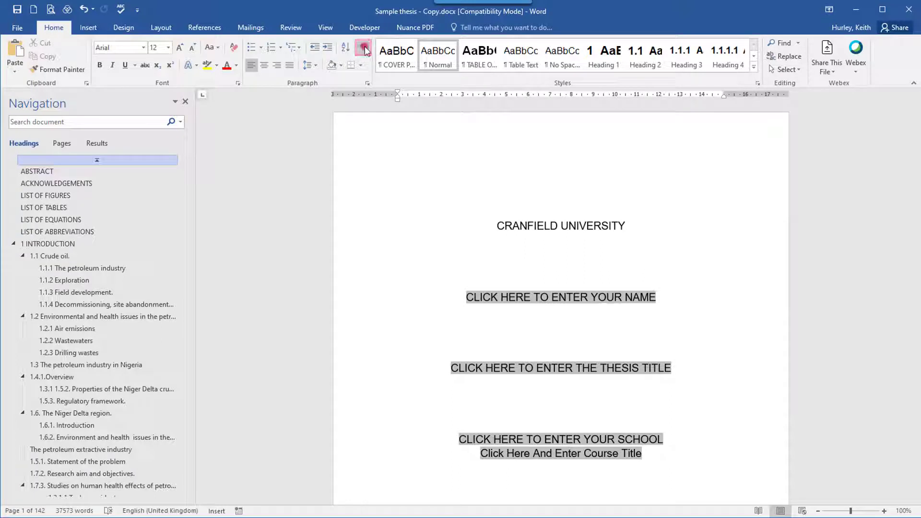
- Insert an Odd Page section break at the last empty paragraph of the cover page, below the Month Year line
{"action": "scroll", "coordinate": [689, 243], "scroll_direction": "down", "scroll_amount": 5}
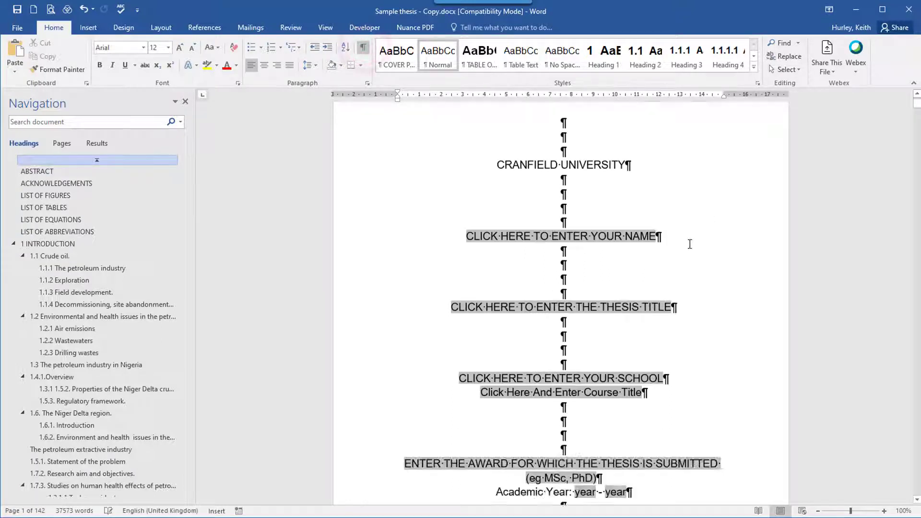
{"action": "scroll", "coordinate": [687, 274], "scroll_direction": "down", "scroll_amount": 7}
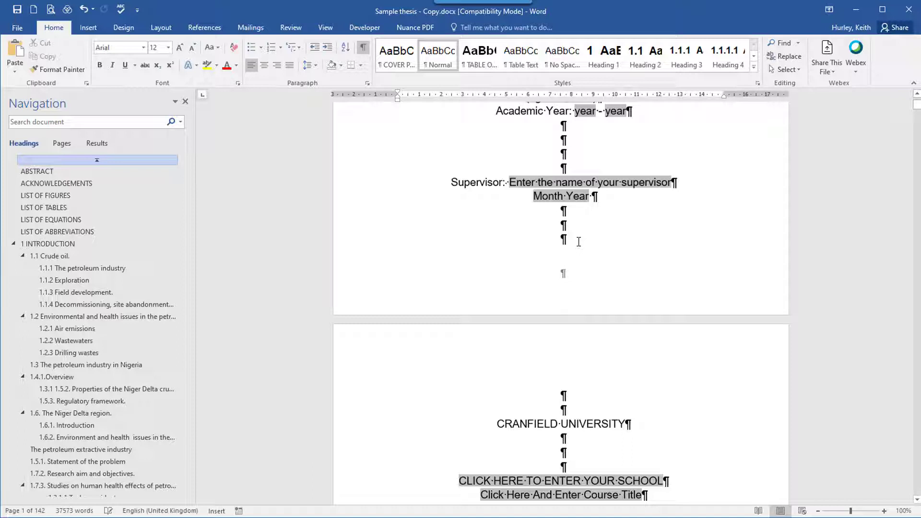
{"action": "left_click", "coordinate": [579, 238]}
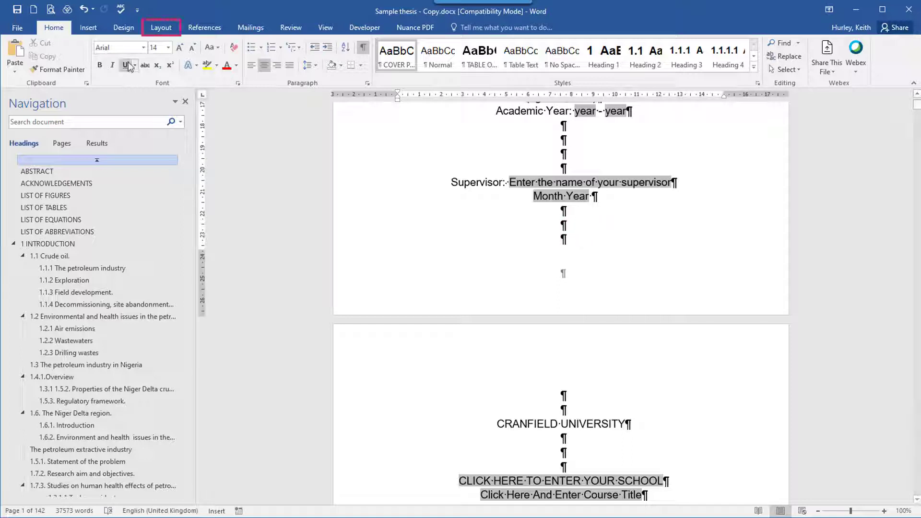
{"action": "left_click", "coordinate": [160, 27]}
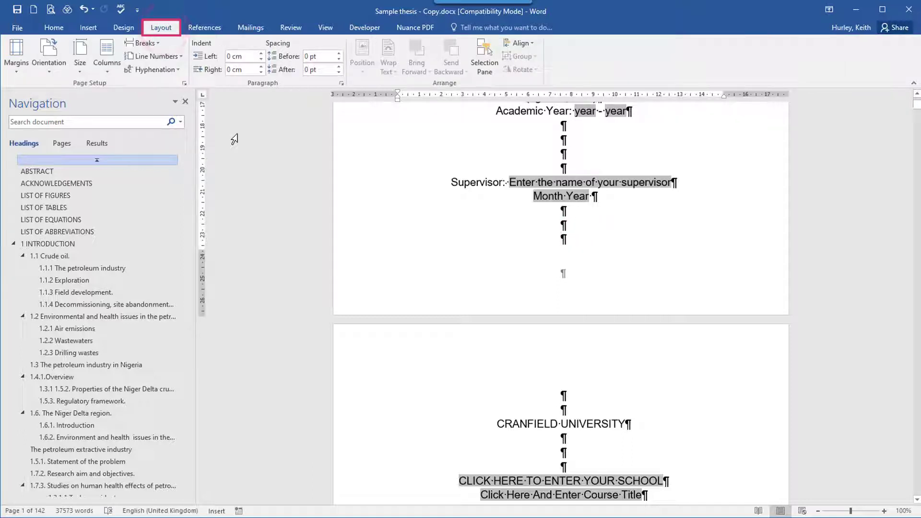
{"action": "left_click", "coordinate": [160, 43]}
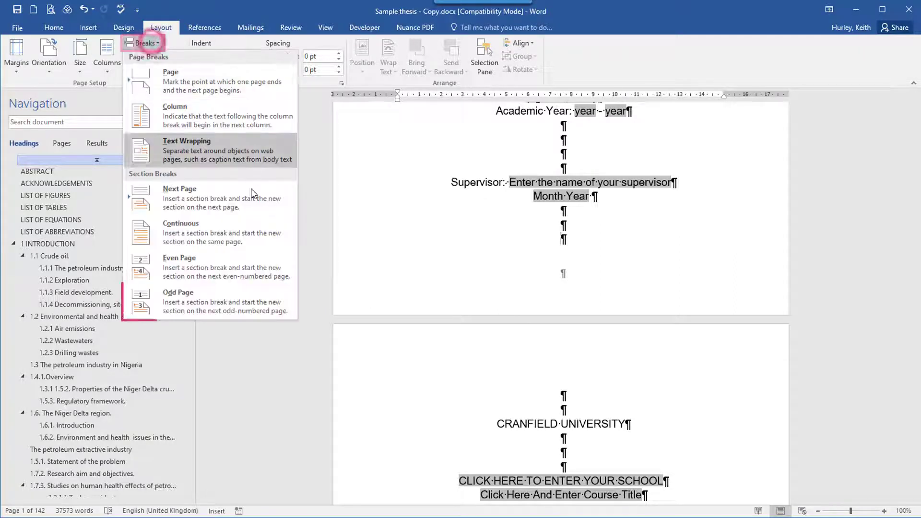
{"action": "left_click", "coordinate": [283, 301]}
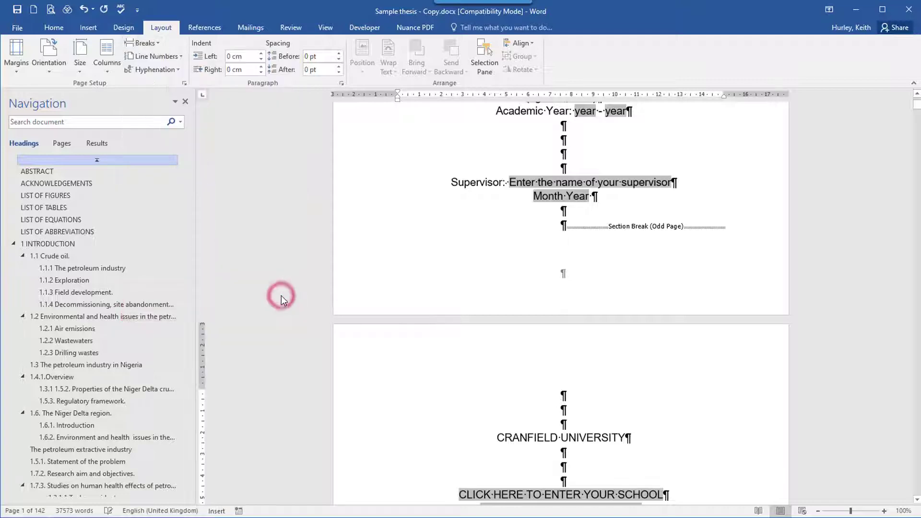
- Insert an Odd Page section break after "copyright owner." on the second page and delete the blank paragraph above the ABSTRACT heading
{"action": "scroll", "coordinate": [672, 306], "scroll_direction": "down", "scroll_amount": 10}
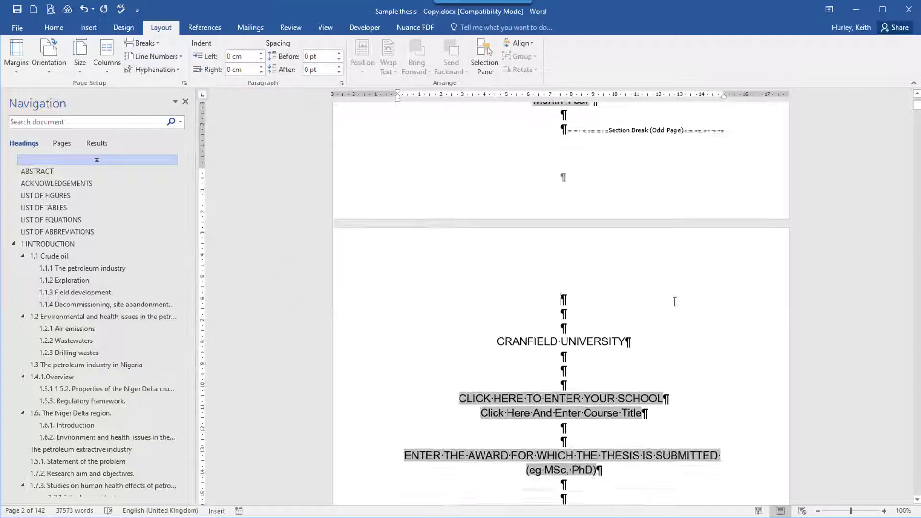
{"action": "left_click", "coordinate": [624, 343]}
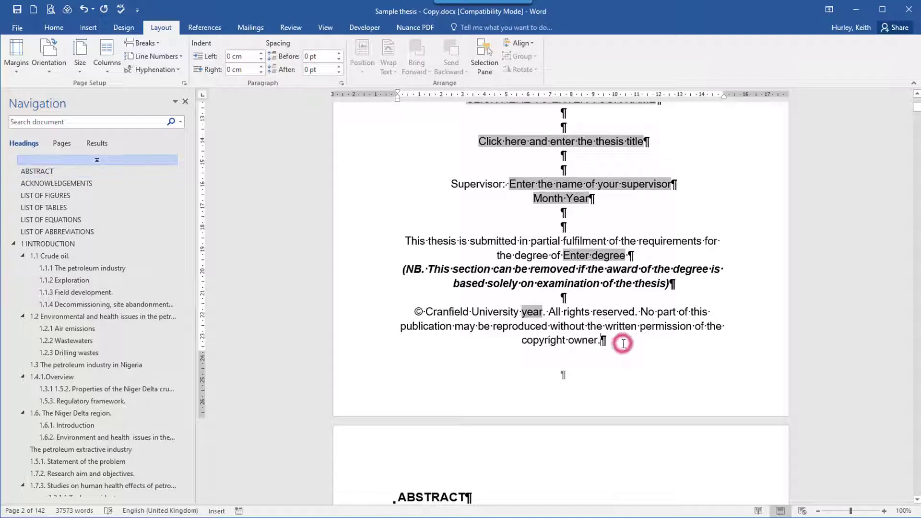
{"action": "left_click", "coordinate": [144, 43]}
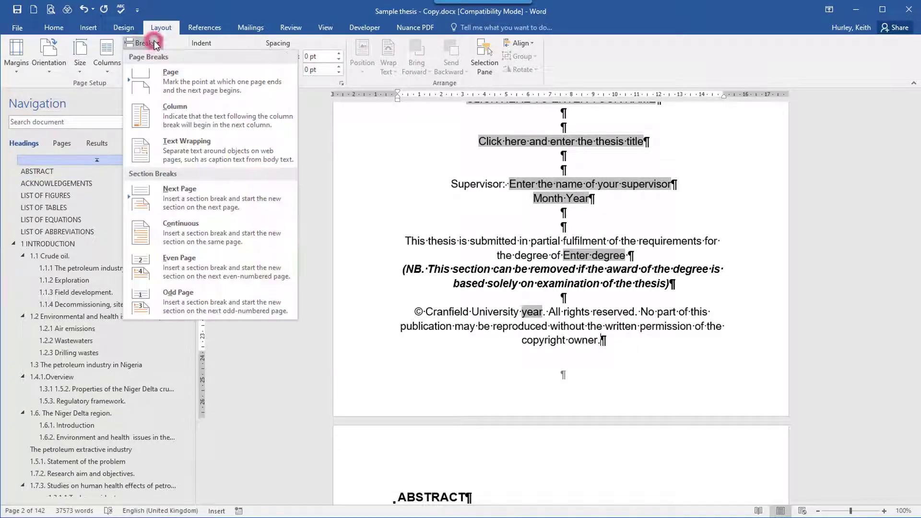
{"action": "left_click", "coordinate": [270, 295]}
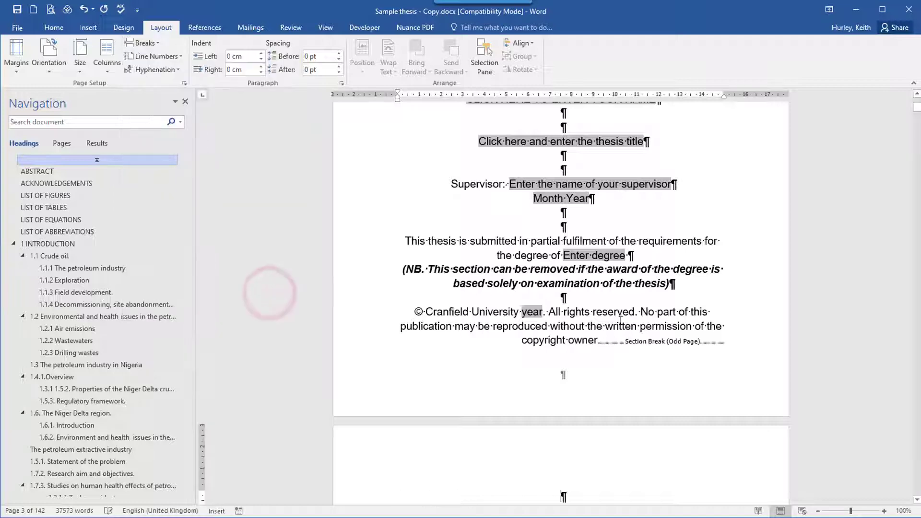
{"action": "key", "text": "Delete"}
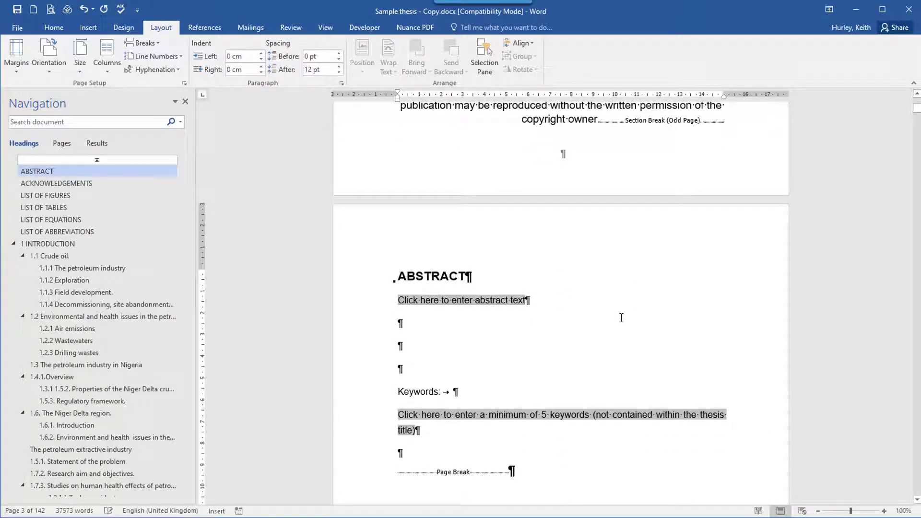
- Open the Abstract page's footer for editing and check the section labels on the footers back to the cover page
{"action": "scroll", "coordinate": [621, 317], "scroll_direction": "down", "scroll_amount": 10}
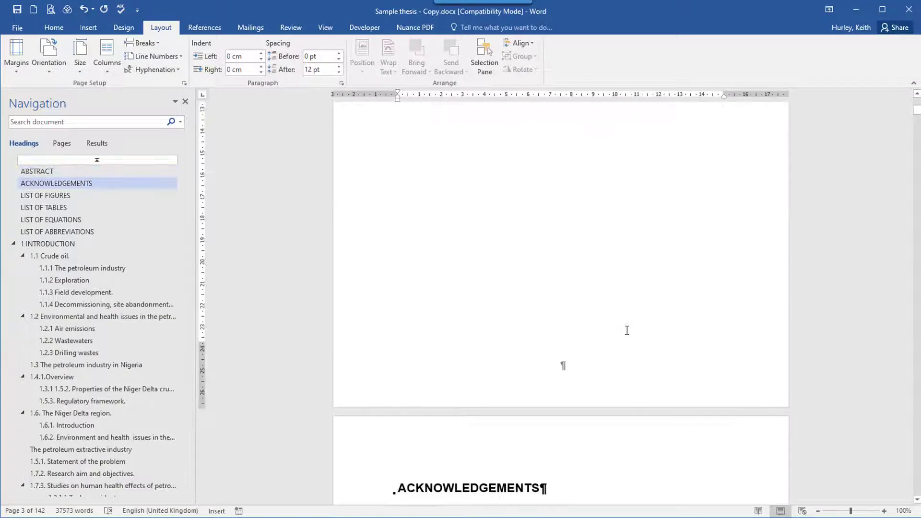
{"action": "double_click", "coordinate": [575, 370]}
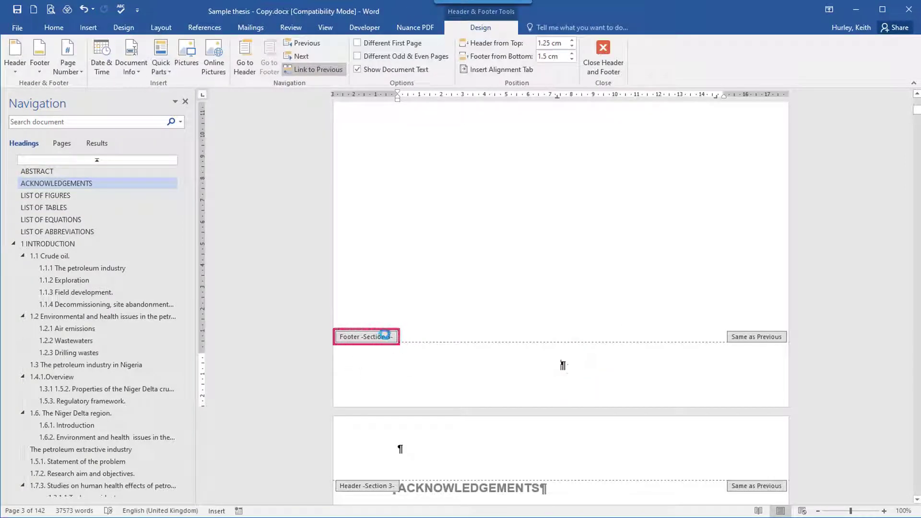
{"action": "scroll", "coordinate": [481, 343], "scroll_direction": "up", "scroll_amount": 10}
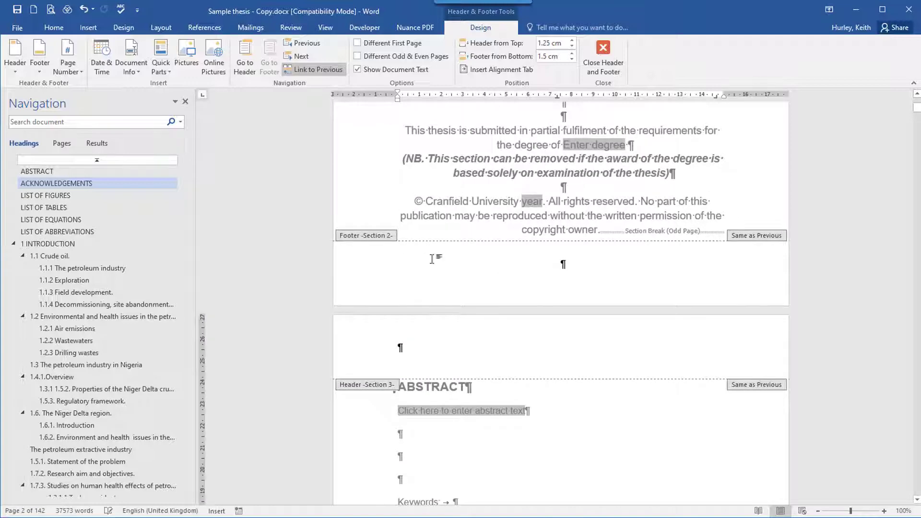
{"action": "scroll", "coordinate": [499, 317], "scroll_direction": "up", "scroll_amount": 15}
{"action": "scroll", "coordinate": [513, 324], "scroll_direction": "down", "scroll_amount": 5}
{"action": "scroll", "coordinate": [497, 316], "scroll_direction": "up", "scroll_amount": 1}
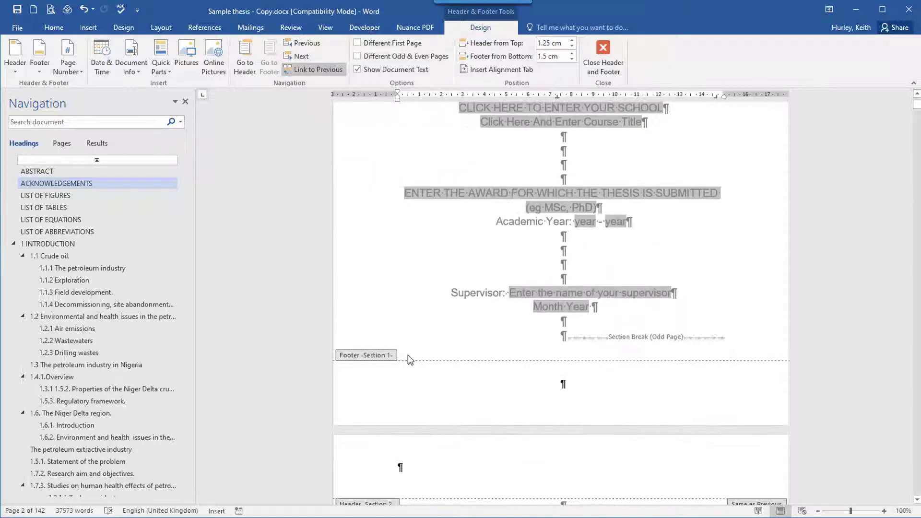
- Insert a Plain Number page number at the current position in the Section 3 footer on the Abstract page
{"action": "scroll", "coordinate": [548, 370], "scroll_direction": "down", "scroll_amount": 12}
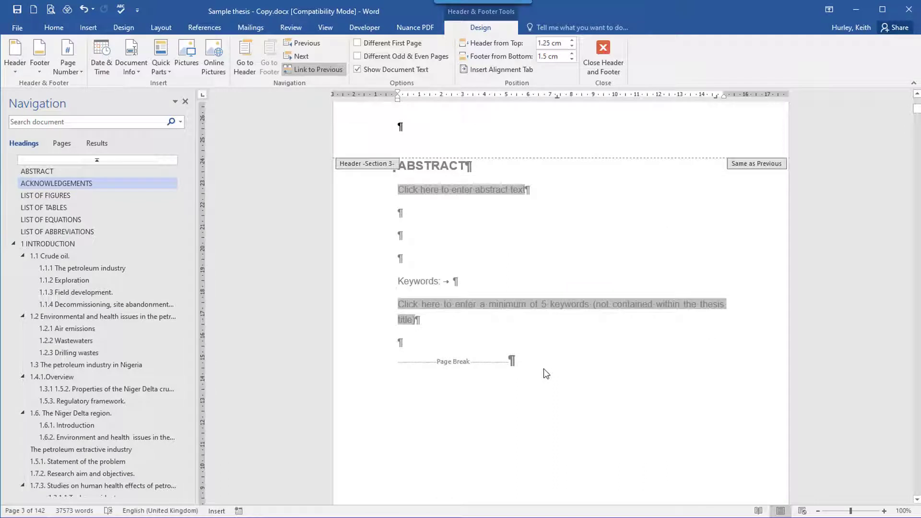
{"action": "scroll", "coordinate": [545, 372], "scroll_direction": "down", "scroll_amount": 7}
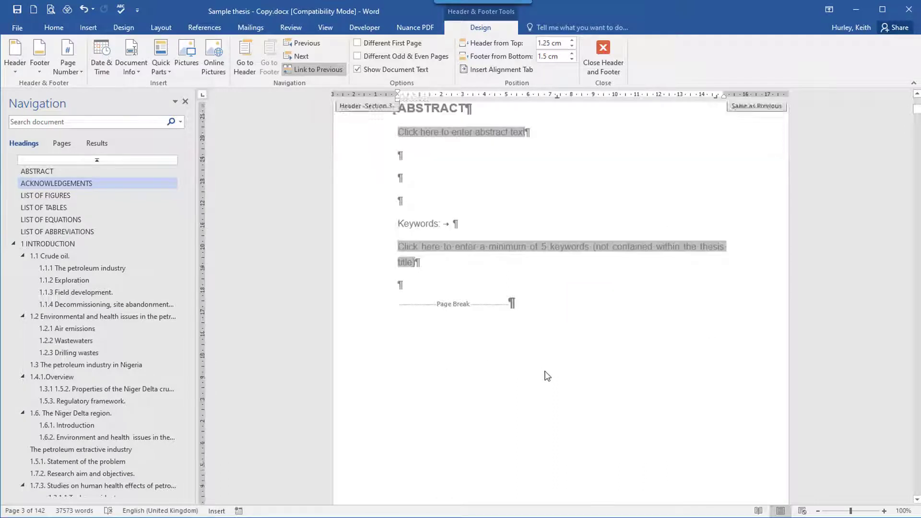
{"action": "left_click", "coordinate": [558, 258]}
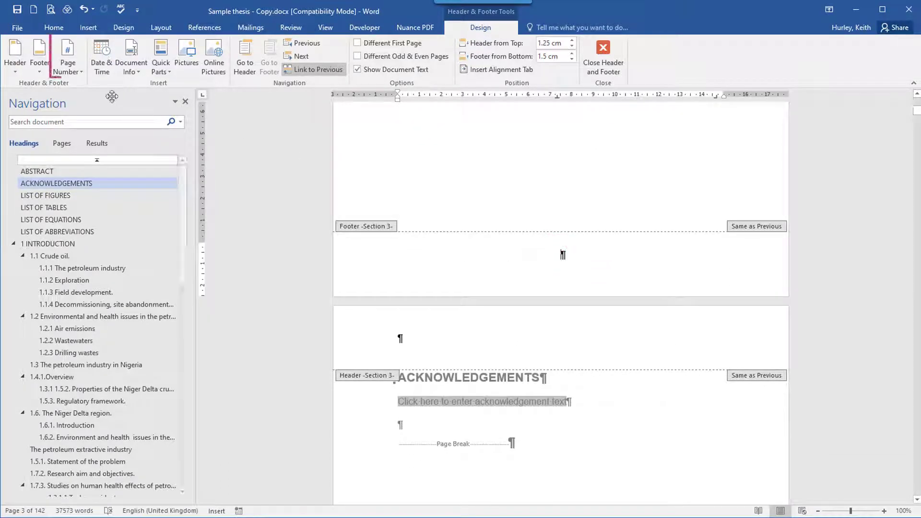
{"action": "left_click", "coordinate": [80, 72]}
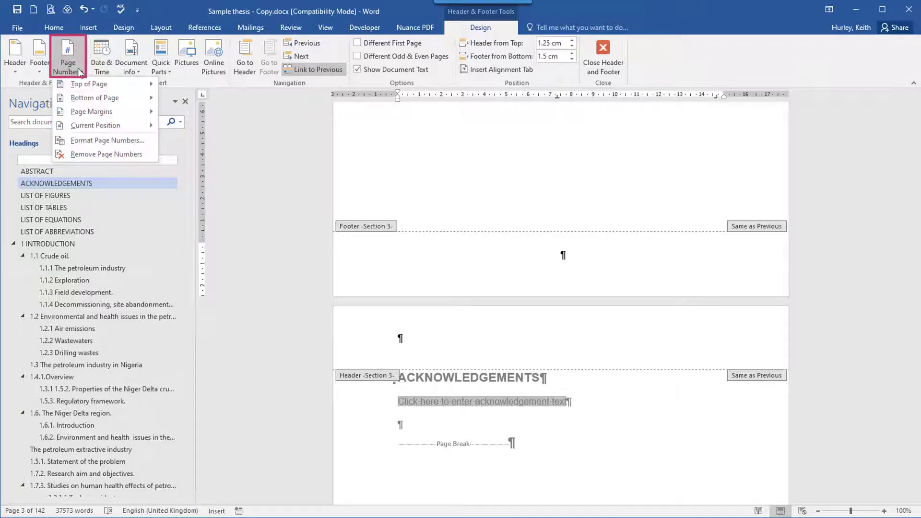
{"action": "mouse_move", "coordinate": [109, 98]}
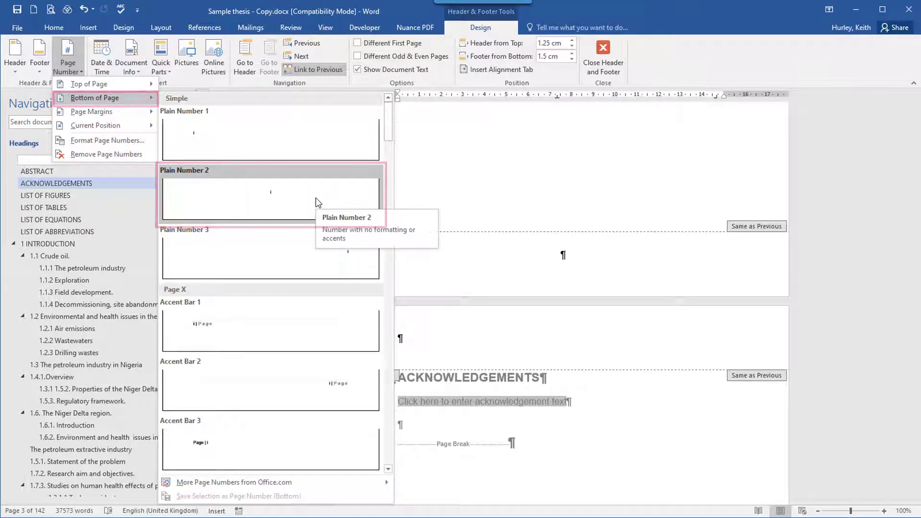
{"action": "mouse_move", "coordinate": [141, 127]}
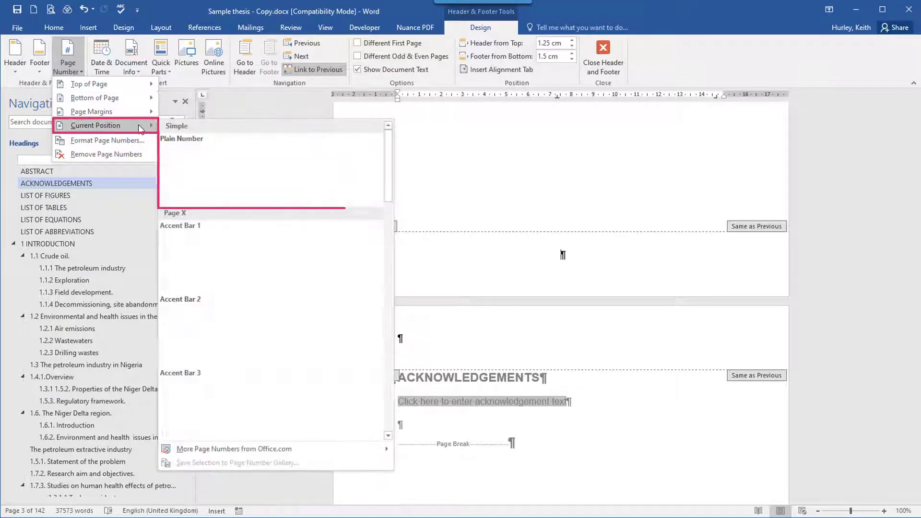
{"action": "left_click", "coordinate": [253, 176]}
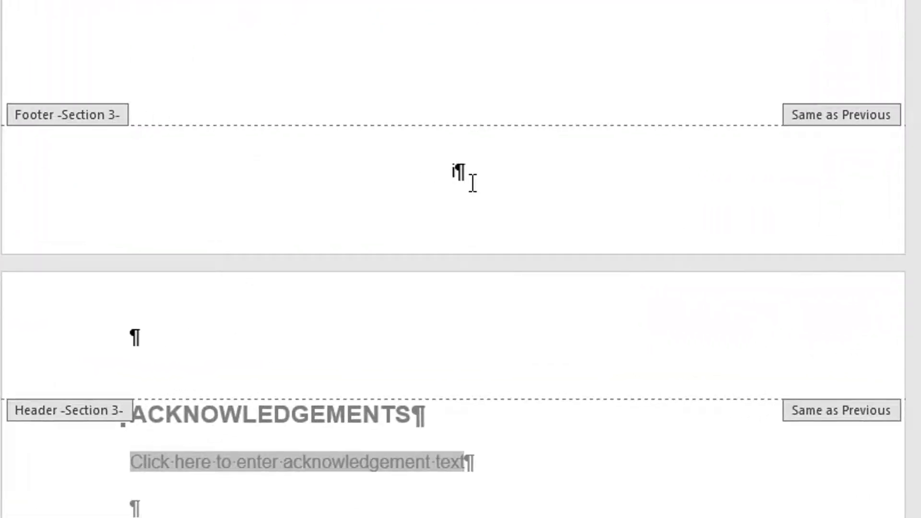
- Format the Abstract page's footer number as i, ii, iii, with the section's numbering starting at i
{"action": "left_click", "coordinate": [446, 168]}
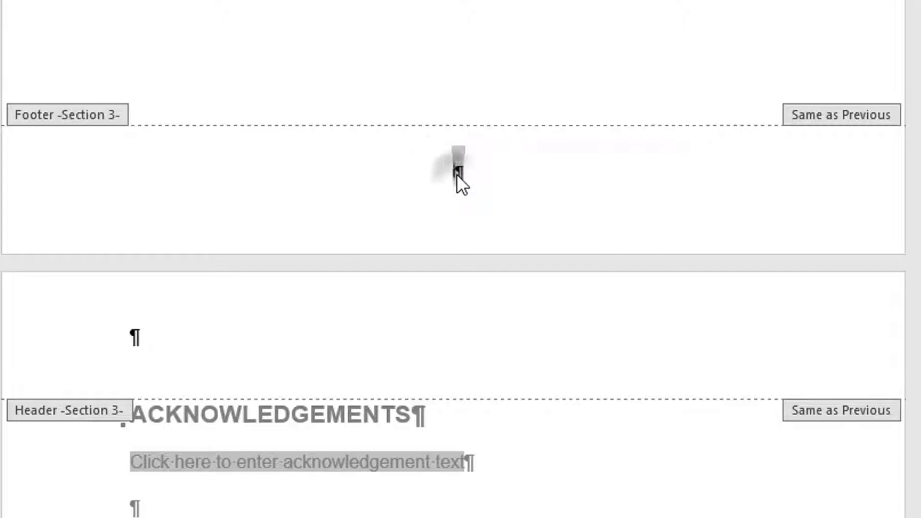
{"action": "right_click", "coordinate": [457, 175]}
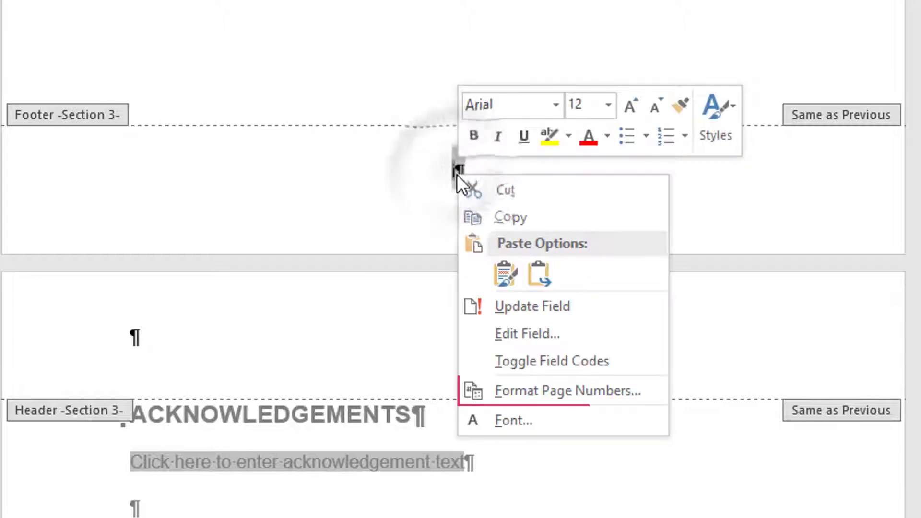
{"action": "left_click", "coordinate": [584, 393]}
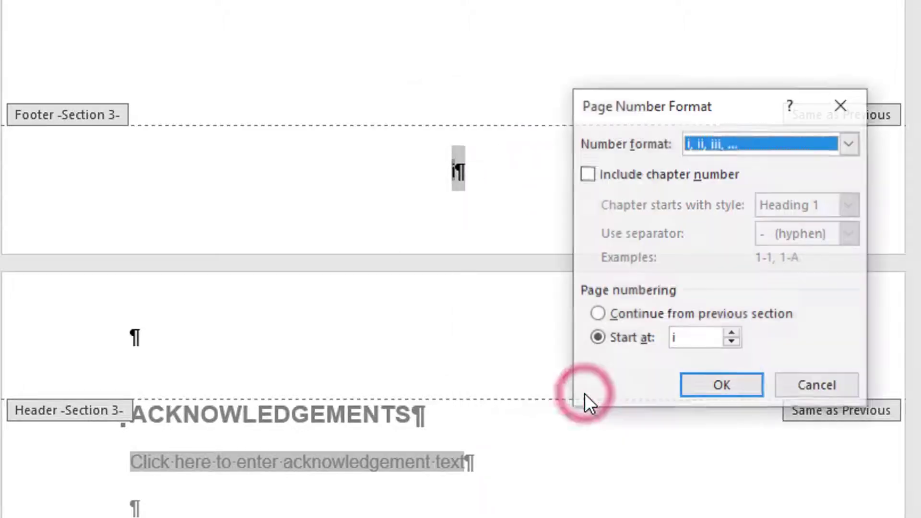
{"action": "left_click", "coordinate": [852, 145]}
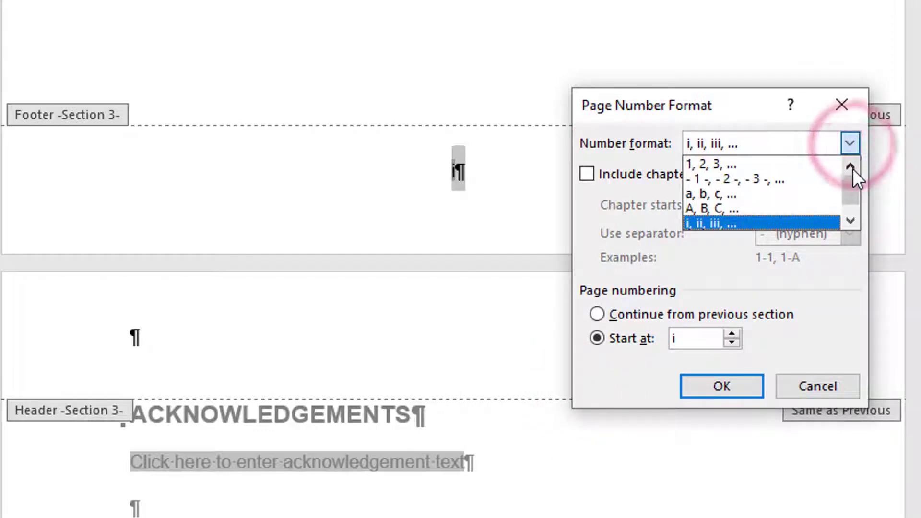
{"action": "left_click", "coordinate": [719, 164]}
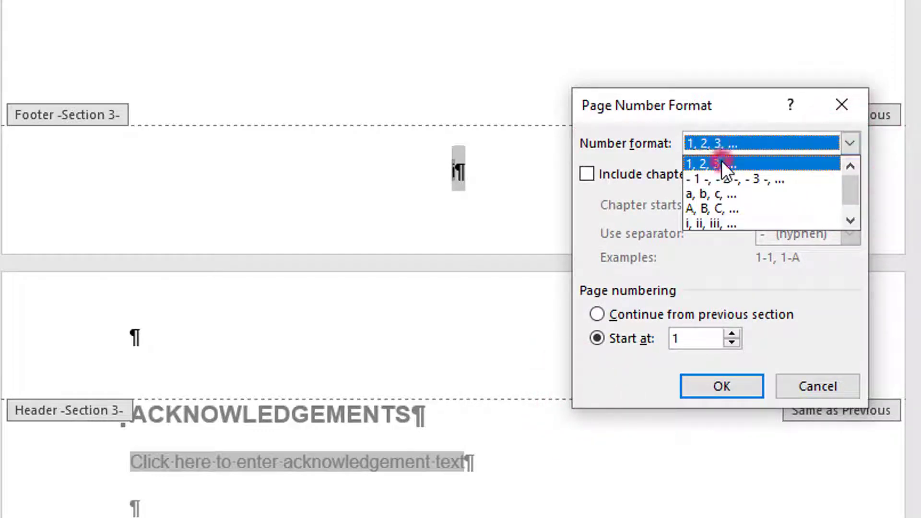
{"action": "left_click", "coordinate": [850, 143]}
{"action": "left_click", "coordinate": [730, 222]}
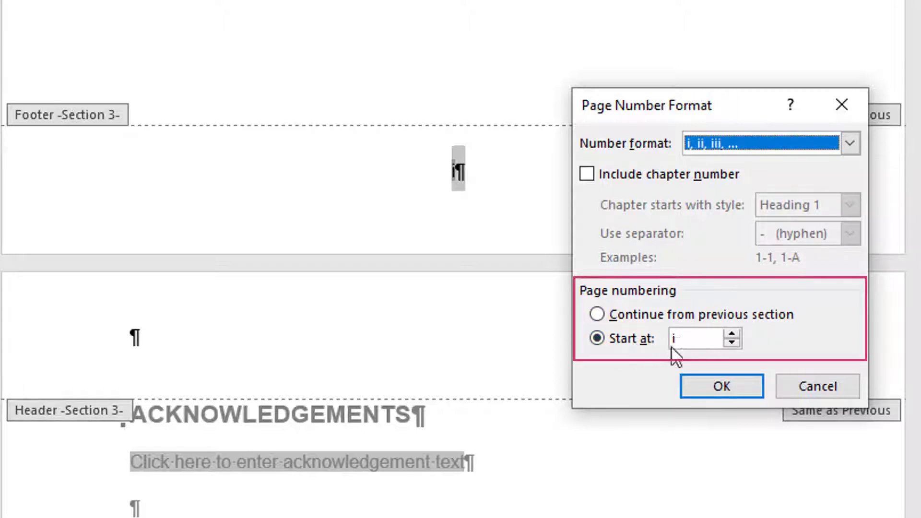
{"action": "left_click", "coordinate": [735, 384]}
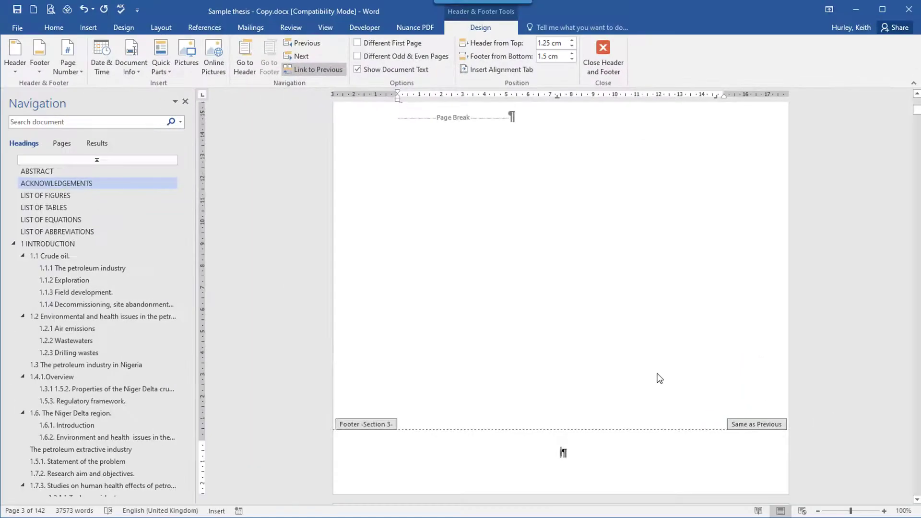
- Check the neighbouring footers and unlink the Section 3 footer on the Abstract page from the previous section
{"action": "scroll", "coordinate": [647, 402], "scroll_direction": "down", "scroll_amount": 3}
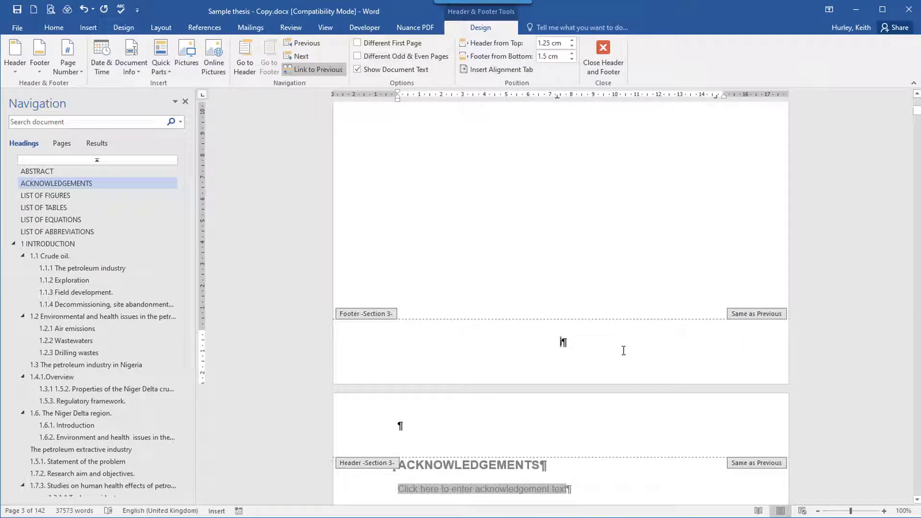
{"action": "scroll", "coordinate": [623, 351], "scroll_direction": "up", "scroll_amount": 8}
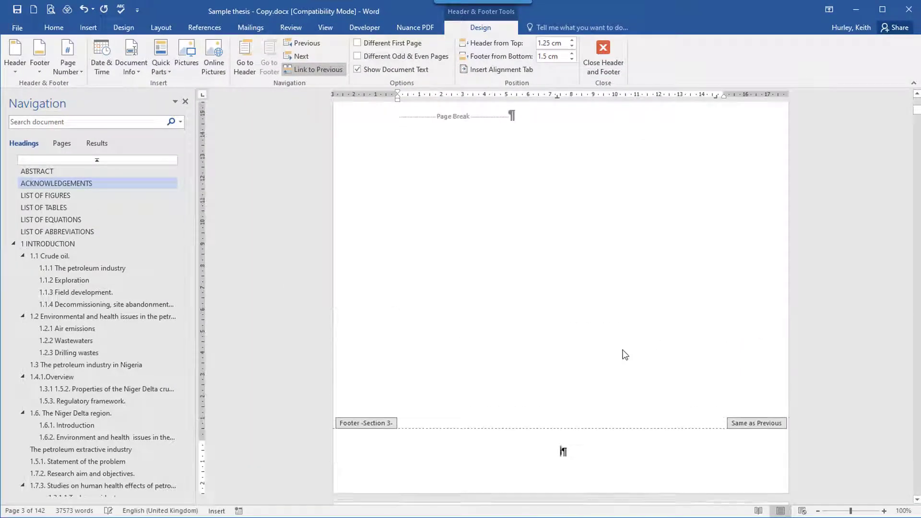
{"action": "scroll", "coordinate": [625, 355], "scroll_direction": "up", "scroll_amount": 1}
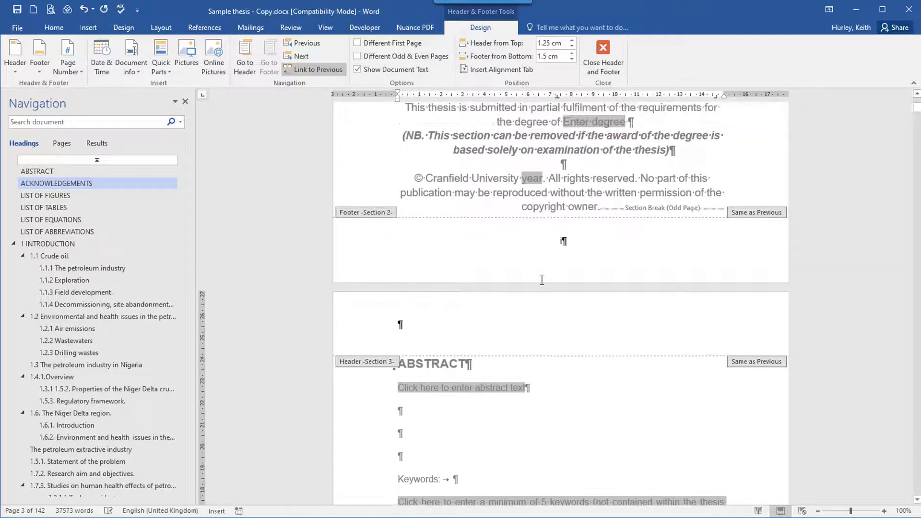
{"action": "scroll", "coordinate": [627, 283], "scroll_direction": "down", "scroll_amount": 12}
{"action": "left_click", "coordinate": [560, 232]}
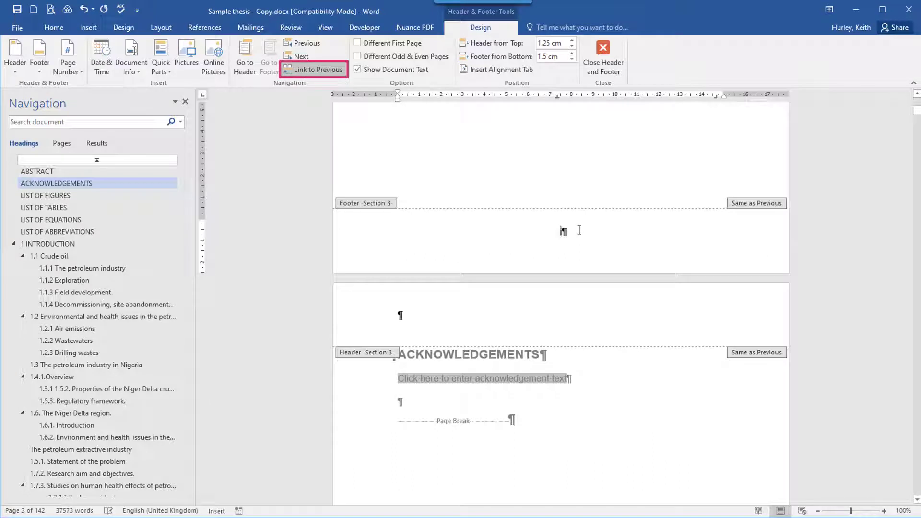
{"action": "left_click", "coordinate": [579, 230]}
{"action": "left_click", "coordinate": [325, 77]}
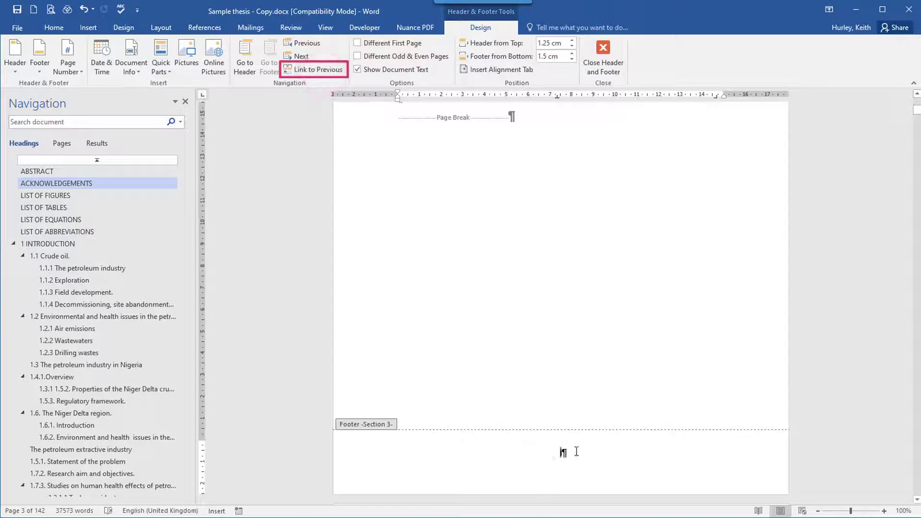
- Delete the page number from the Section 2 footer on the page before the Abstract
{"action": "scroll", "coordinate": [576, 451], "scroll_direction": "up", "scroll_amount": 10}
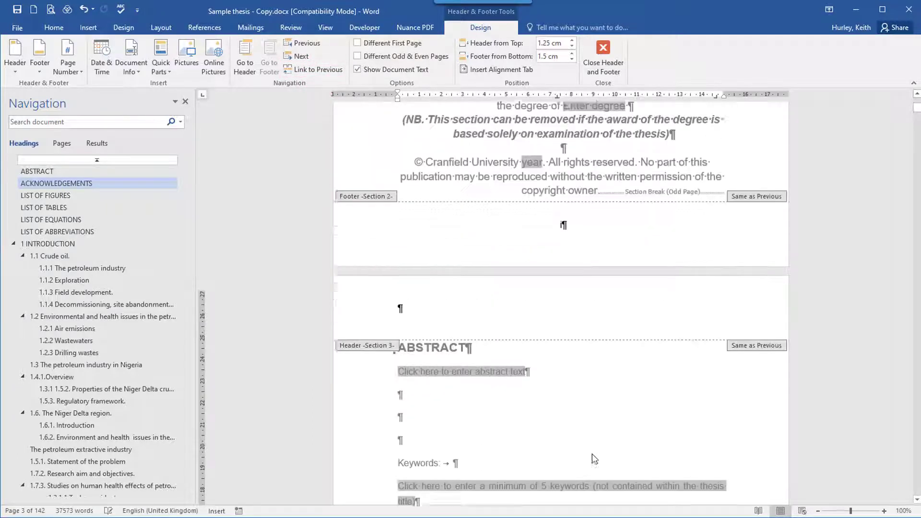
{"action": "scroll", "coordinate": [592, 454], "scroll_direction": "up", "scroll_amount": 1}
{"action": "left_click", "coordinate": [559, 237]}
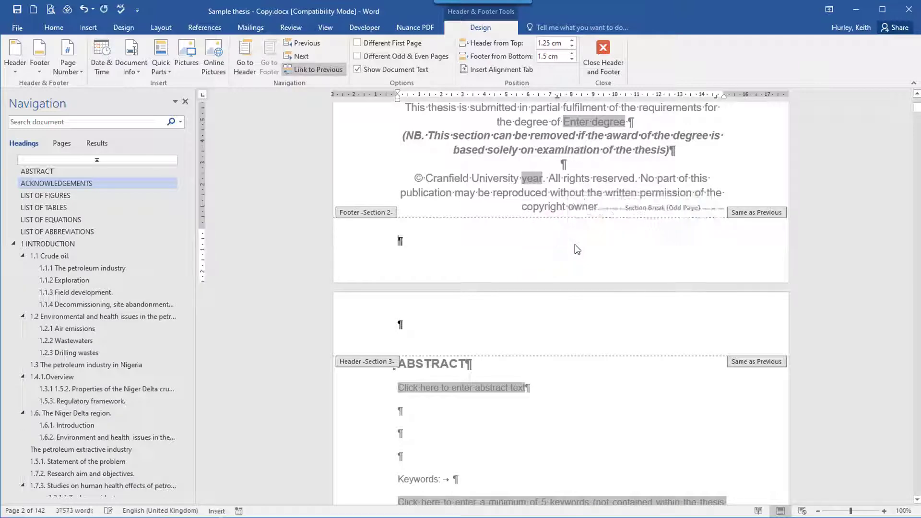
- Check the page numbers in the footers from the cover page through the front matter, and close header and footer editing
{"action": "scroll", "coordinate": [671, 307], "scroll_direction": "up", "scroll_amount": 12}
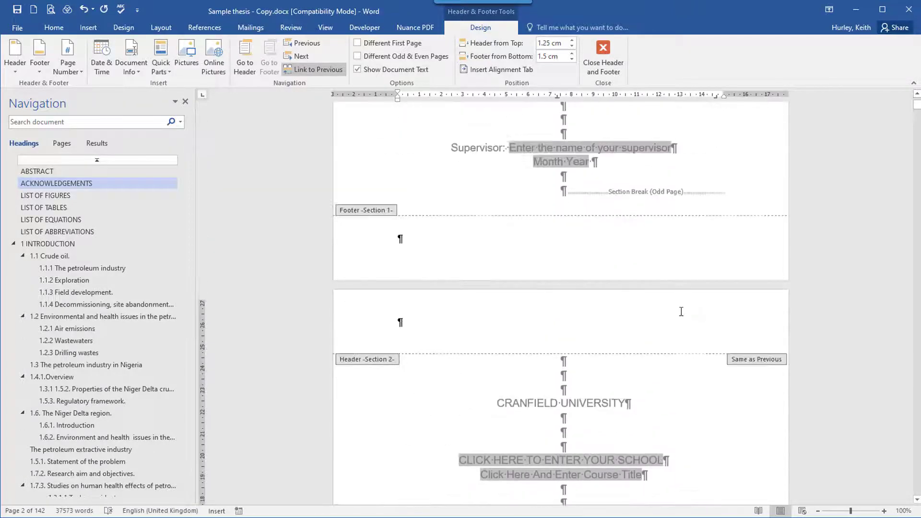
{"action": "scroll", "coordinate": [683, 315], "scroll_direction": "down", "scroll_amount": 3}
{"action": "scroll", "coordinate": [684, 320], "scroll_direction": "down", "scroll_amount": 20}
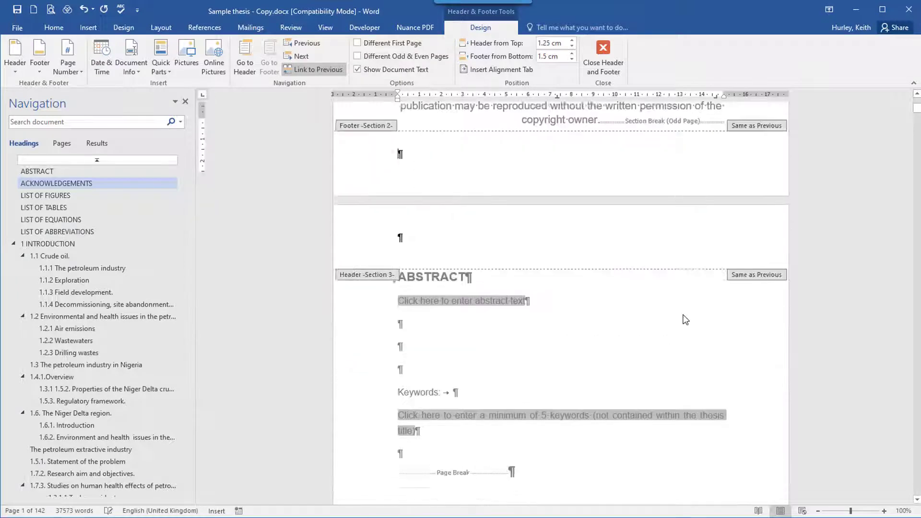
{"action": "scroll", "coordinate": [684, 319], "scroll_direction": "down", "scroll_amount": 12}
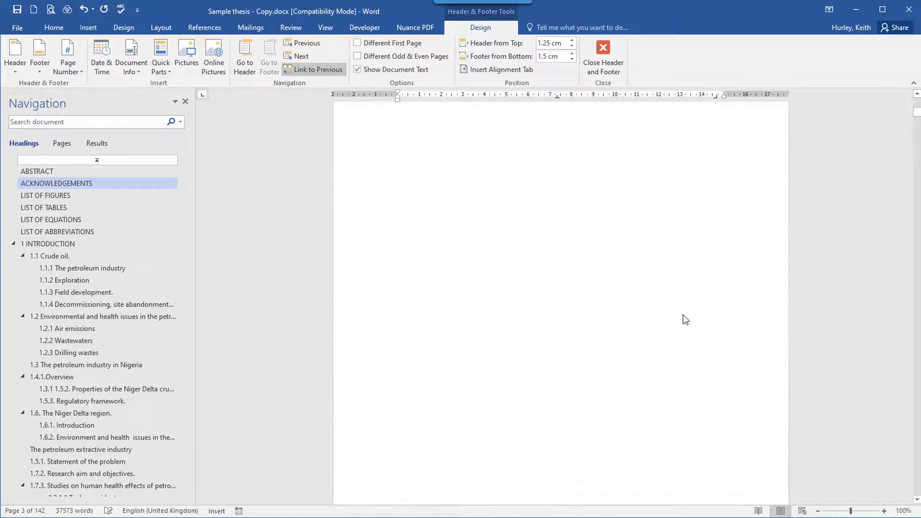
{"action": "scroll", "coordinate": [685, 320], "scroll_direction": "down", "scroll_amount": 15}
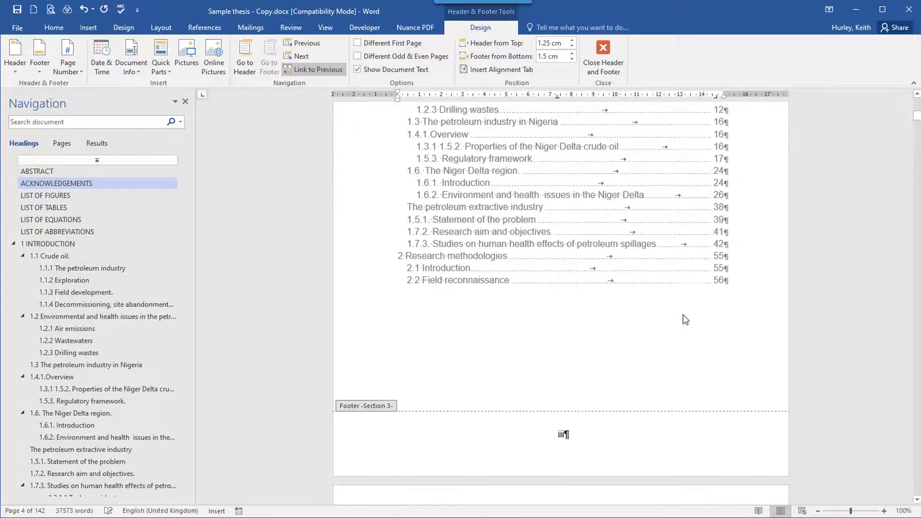
{"action": "scroll", "coordinate": [683, 315], "scroll_direction": "down", "scroll_amount": 12}
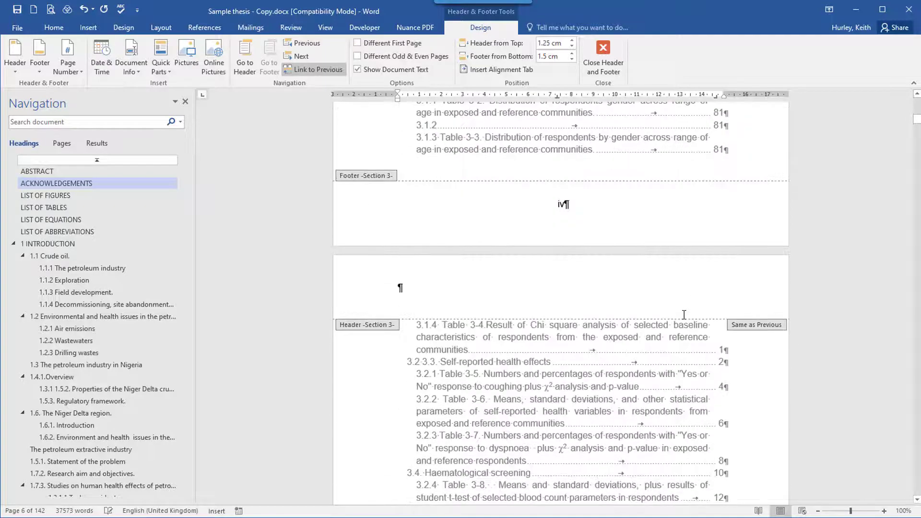
{"action": "left_click", "coordinate": [610, 59]}
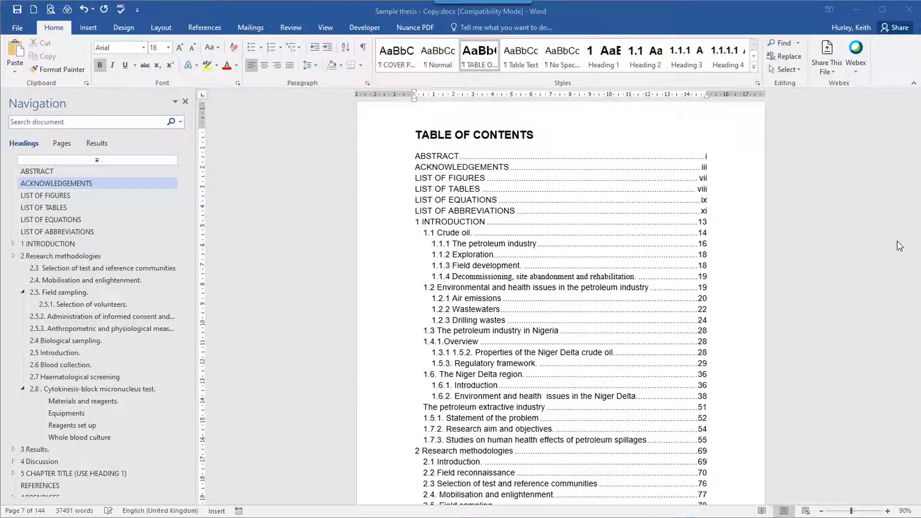
- Go from the table of contents to the 1 INTRODUCTION chapter and set its footer page numbering to start at 1
{"action": "left_click", "coordinate": [897, 241]}
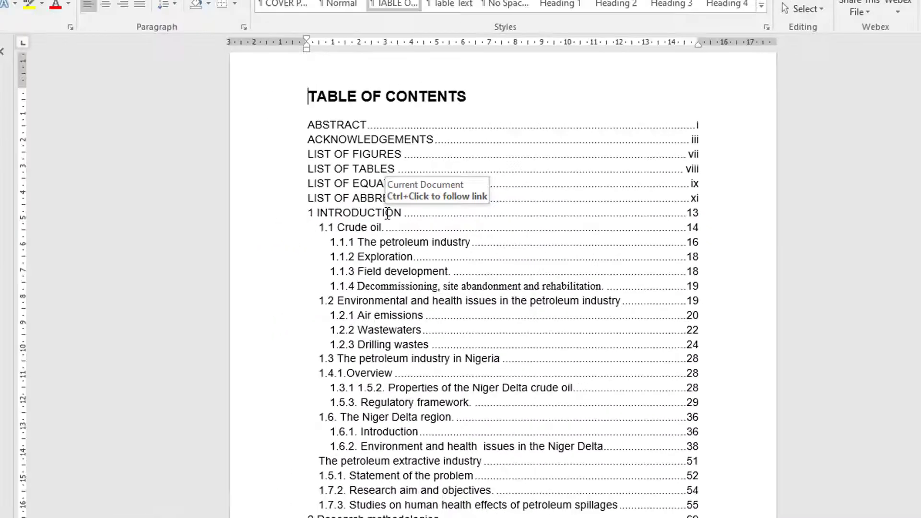
{"action": "left_click", "coordinate": [300, 204], "text": "ctrl"}
{"action": "scroll", "coordinate": [741, 239], "scroll_direction": "down", "scroll_amount": 4}
{"action": "scroll", "coordinate": [741, 238], "scroll_direction": "down", "scroll_amount": 5}
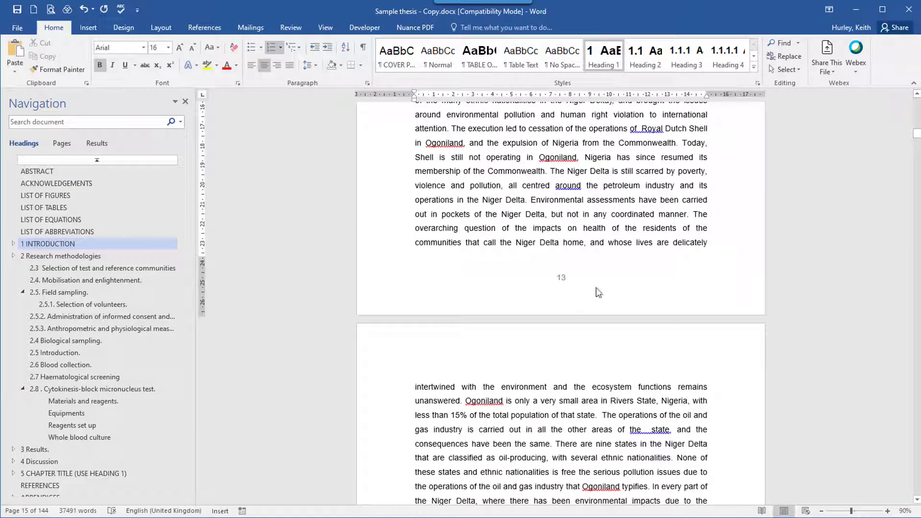
{"action": "double_click", "coordinate": [562, 279]}
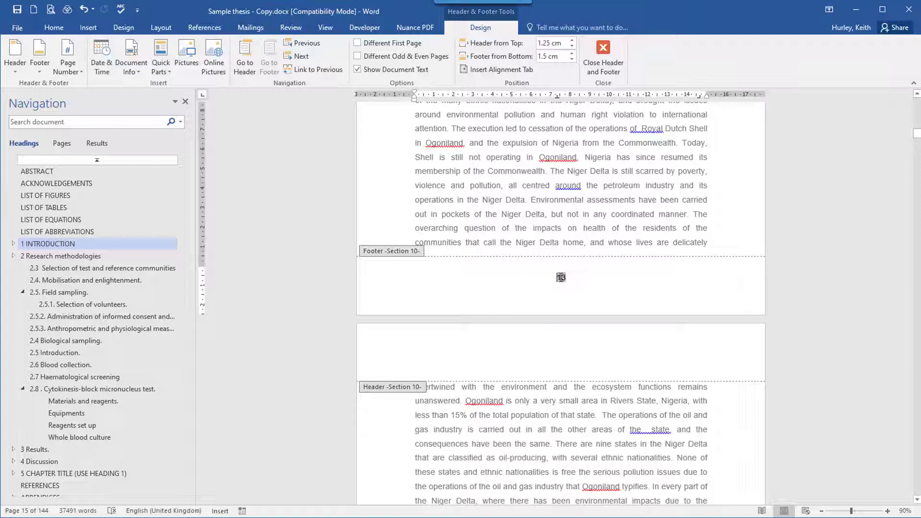
{"action": "right_click", "coordinate": [561, 278]}
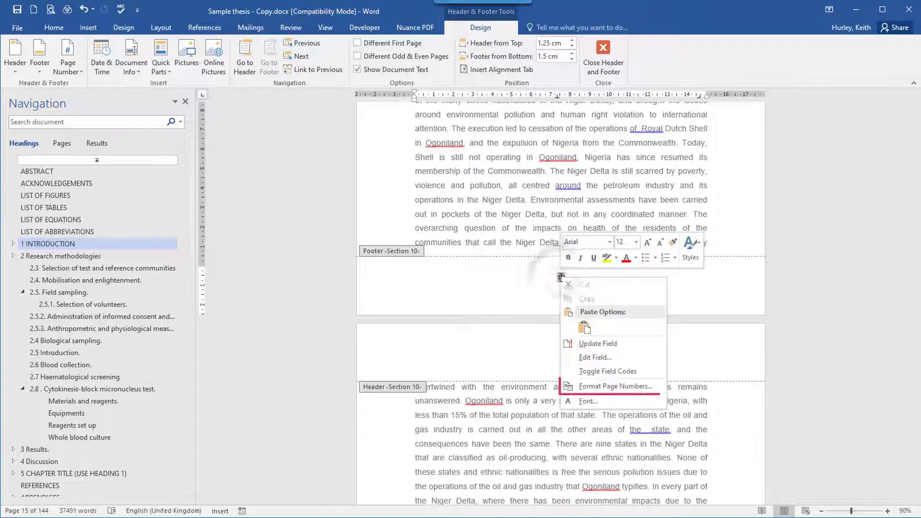
{"action": "left_click", "coordinate": [656, 384]}
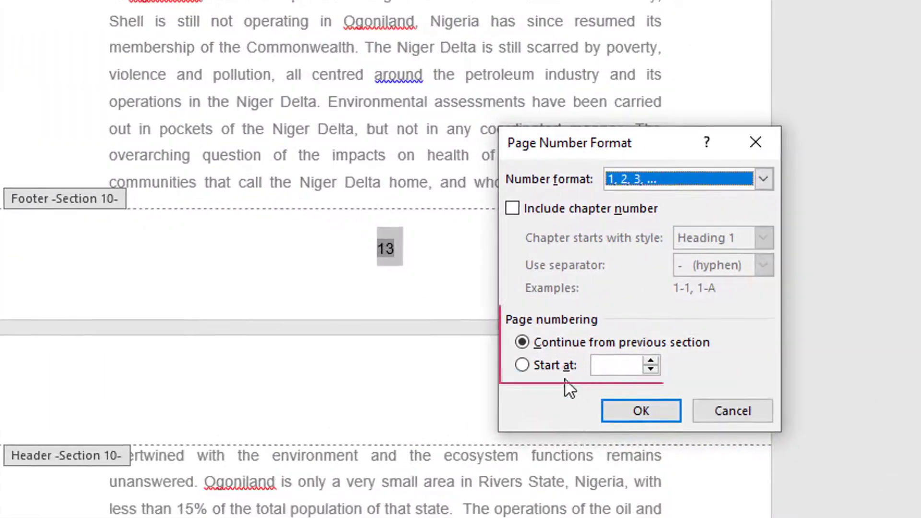
{"action": "left_click", "coordinate": [622, 346]}
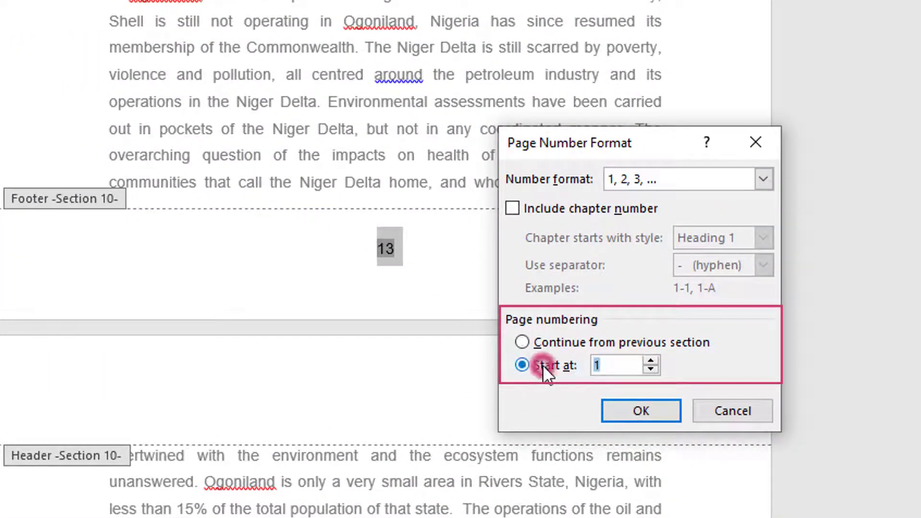
{"action": "left_click", "coordinate": [610, 365]}
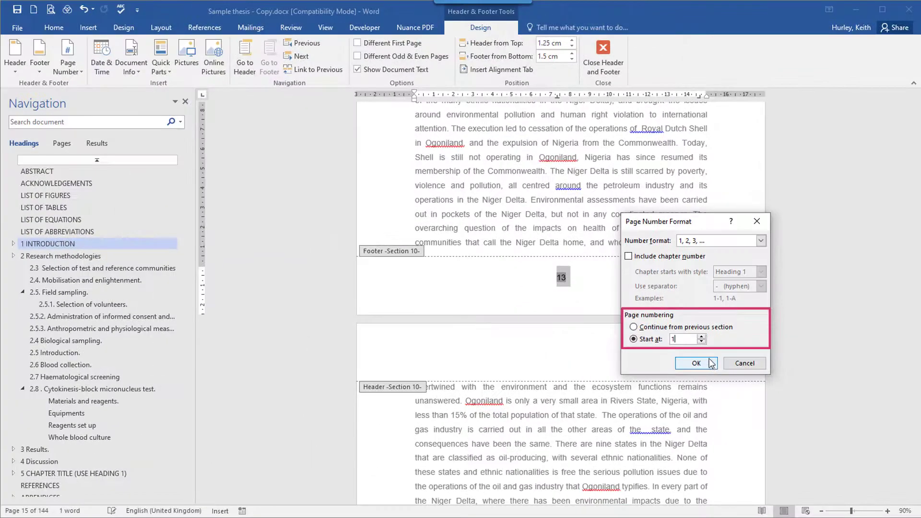
{"action": "left_click", "coordinate": [696, 363]}
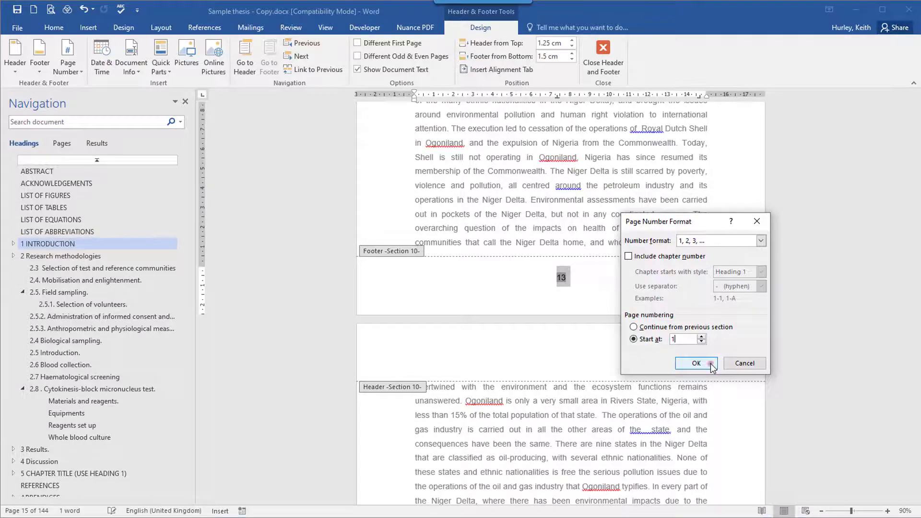
- Check the footer page numbers around the start of the 1 INTRODUCTION chapter, and close header and footer editing
{"action": "scroll", "coordinate": [690, 350], "scroll_direction": "up", "scroll_amount": 6}
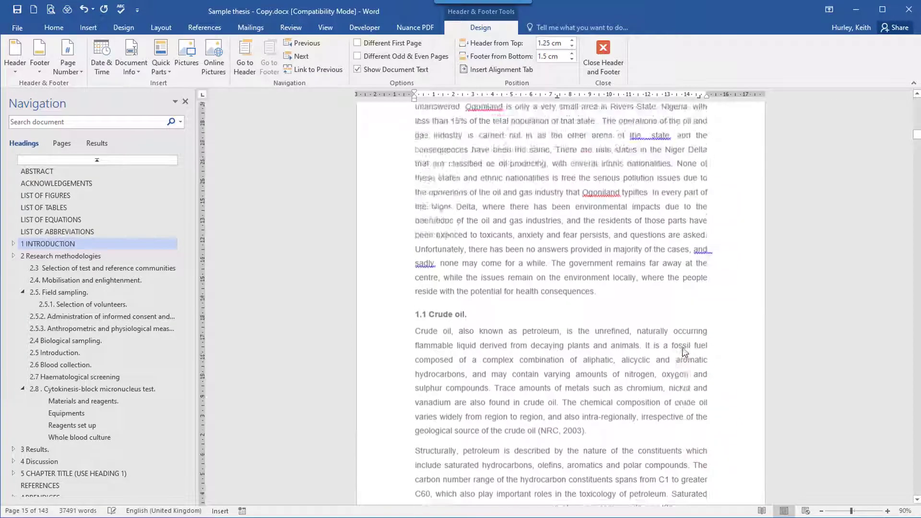
{"action": "scroll", "coordinate": [684, 352], "scroll_direction": "up", "scroll_amount": 20}
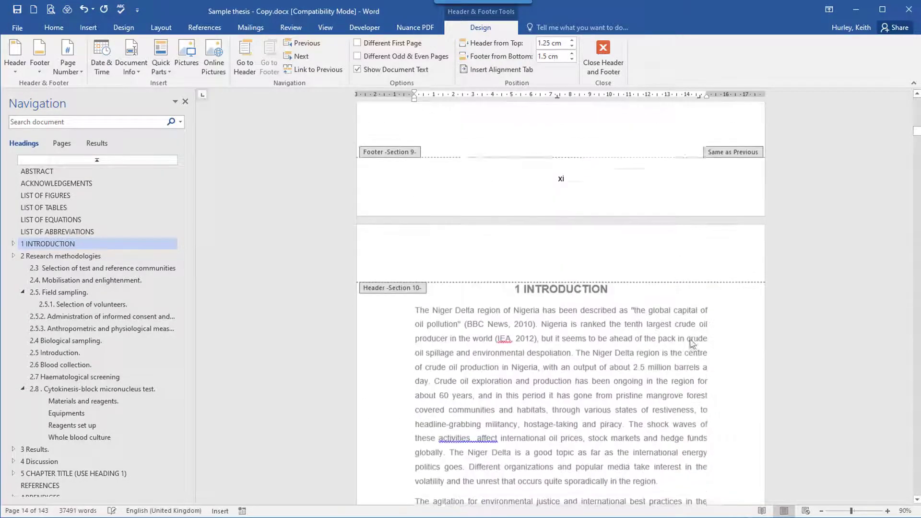
{"action": "scroll", "coordinate": [645, 287], "scroll_direction": "down", "scroll_amount": 15}
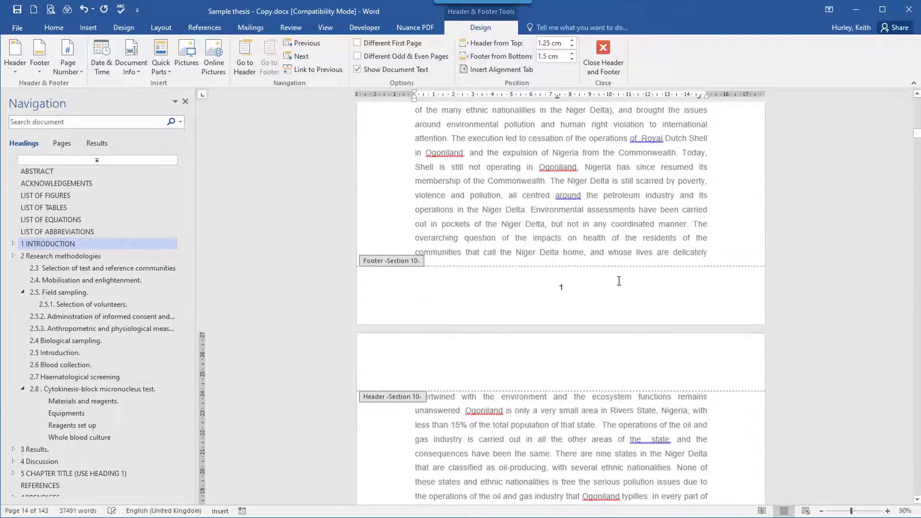
{"action": "left_click", "coordinate": [606, 72]}
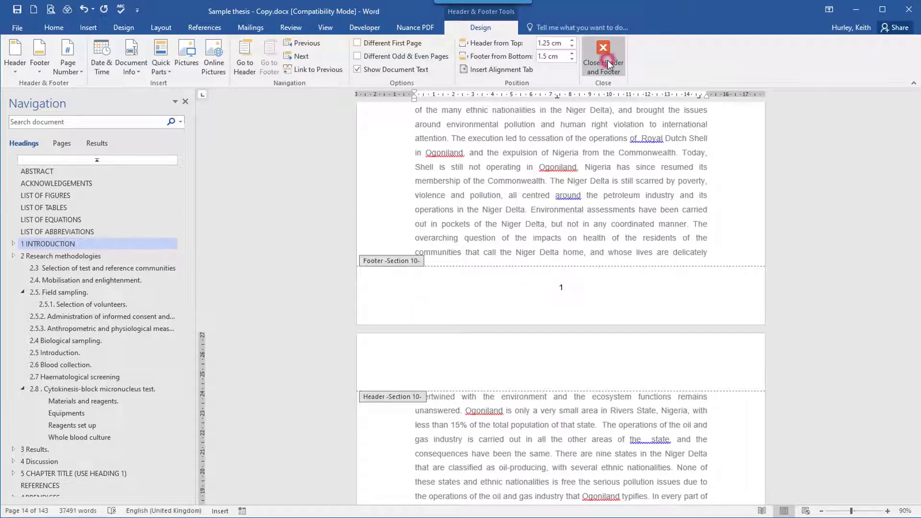
- Go to the table of contents through the Acknowledgements heading and update the entire table
{"action": "left_click", "coordinate": [167, 183]}
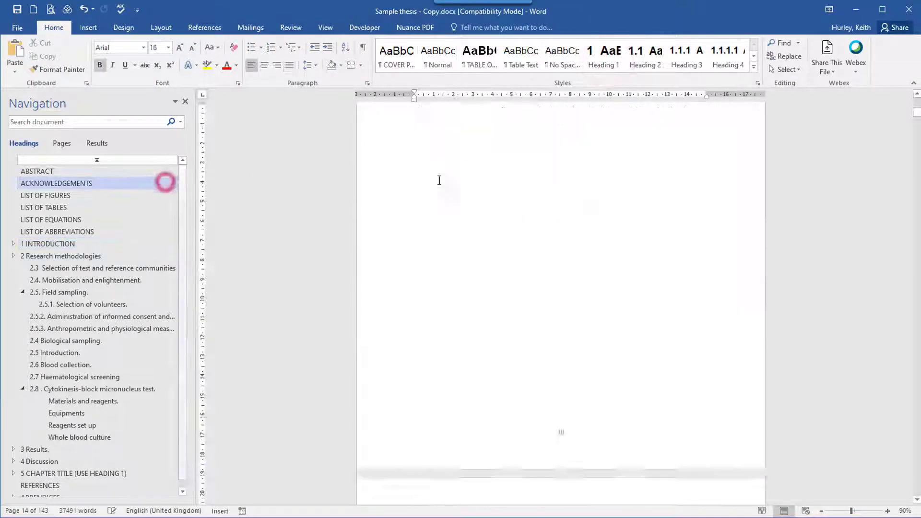
{"action": "scroll", "coordinate": [667, 232], "scroll_direction": "down", "scroll_amount": 10}
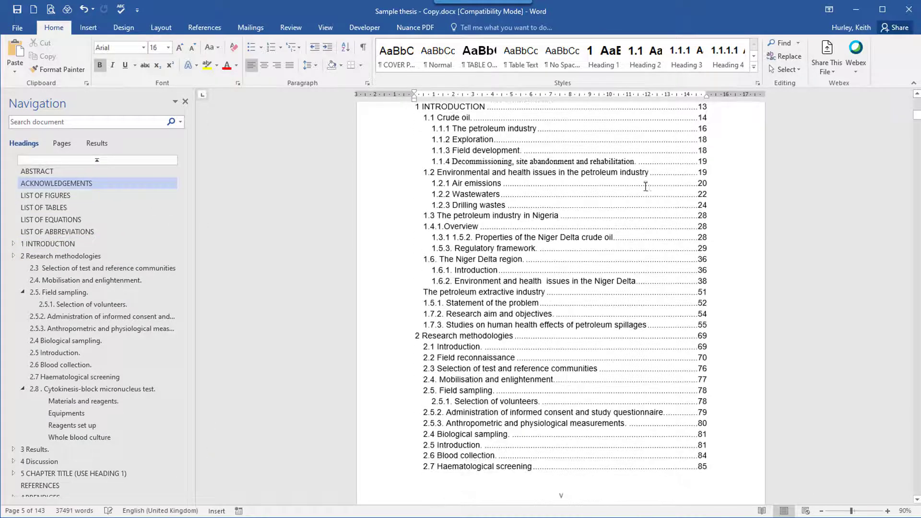
{"action": "scroll", "coordinate": [646, 222], "scroll_direction": "up", "scroll_amount": 3}
{"action": "right_click", "coordinate": [641, 215]}
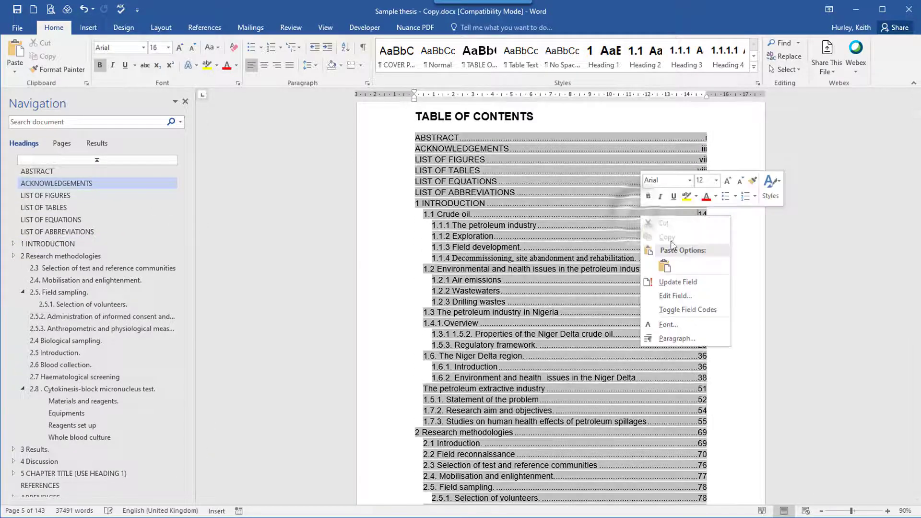
{"action": "left_click", "coordinate": [698, 277]}
{"action": "left_click", "coordinate": [551, 213]}
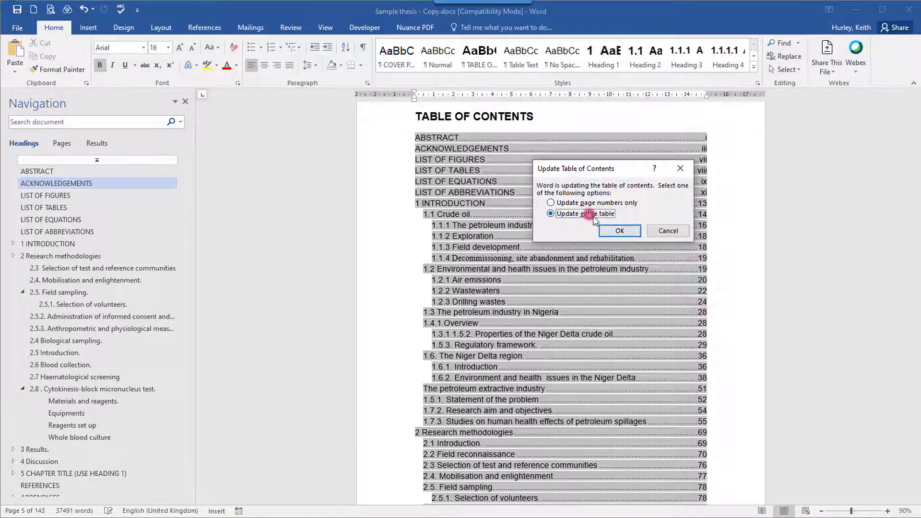
{"action": "left_click", "coordinate": [608, 232]}
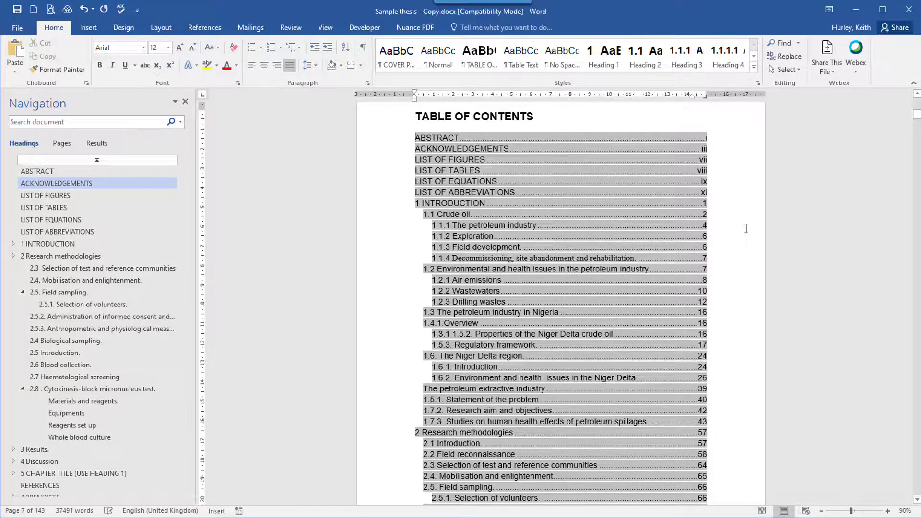
- Review the page numbers in the table of contents and follow the 3.1.4 Table 3-4 entry to its page
{"action": "scroll", "coordinate": [746, 228], "scroll_direction": "down", "scroll_amount": 10}
{"action": "scroll", "coordinate": [747, 228], "scroll_direction": "down", "scroll_amount": 6}
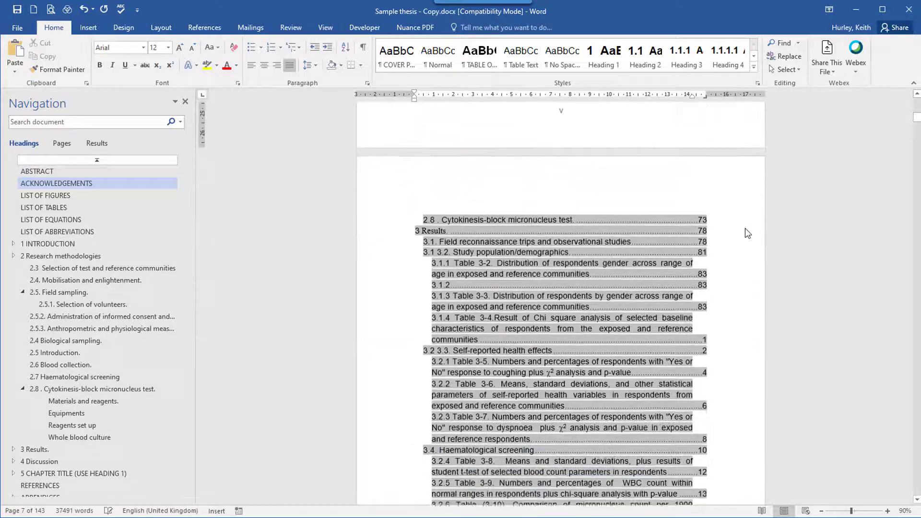
{"action": "left_click", "coordinate": [703, 240]}
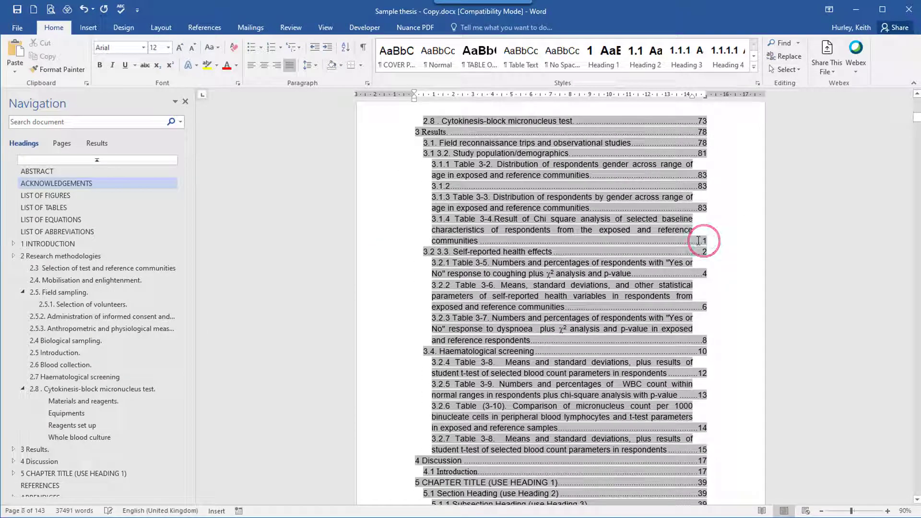
{"action": "left_click", "coordinate": [597, 229], "text": "ctrl"}
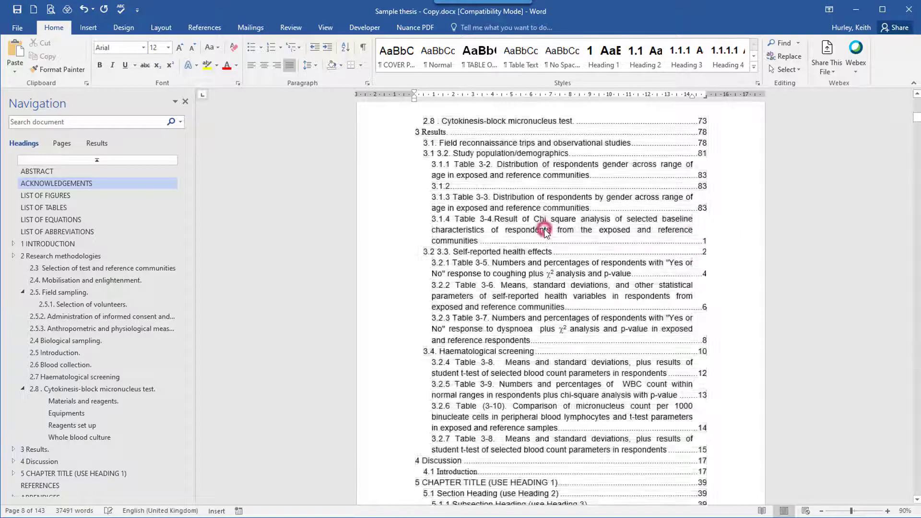
{"action": "scroll", "coordinate": [611, 256], "scroll_direction": "up", "scroll_amount": 5}
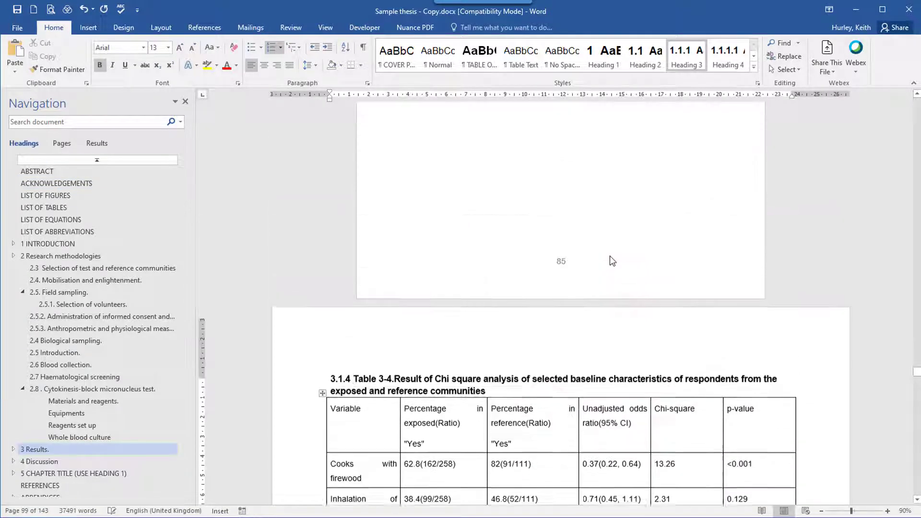
- Show the formatting marks and inspect the section breaks and footers around the landscape Table 3-4 page
{"action": "left_click", "coordinate": [363, 48]}
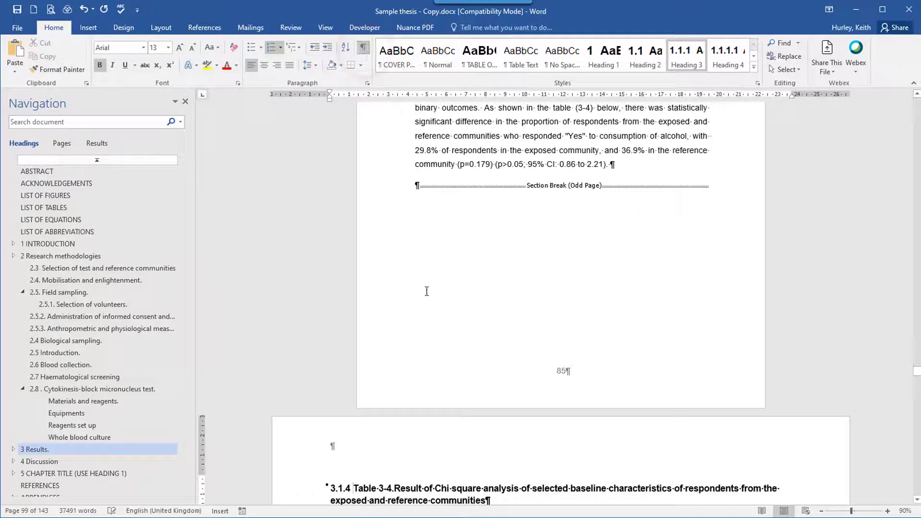
{"action": "scroll", "coordinate": [529, 229], "scroll_direction": "down", "scroll_amount": 4}
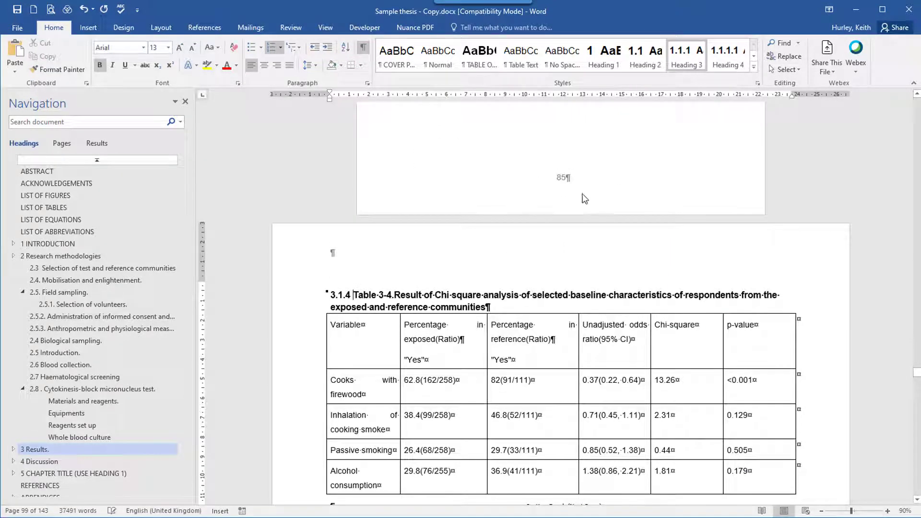
{"action": "scroll", "coordinate": [585, 199], "scroll_direction": "down", "scroll_amount": 6}
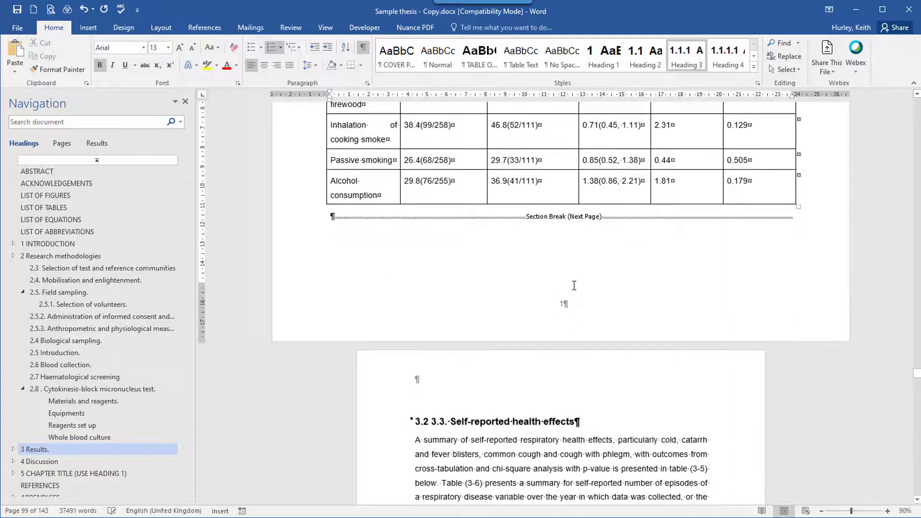
- Set the page numbering in the Section 13 footer below Table 3-4 to continue from the previous section
{"action": "double_click", "coordinate": [563, 306]}
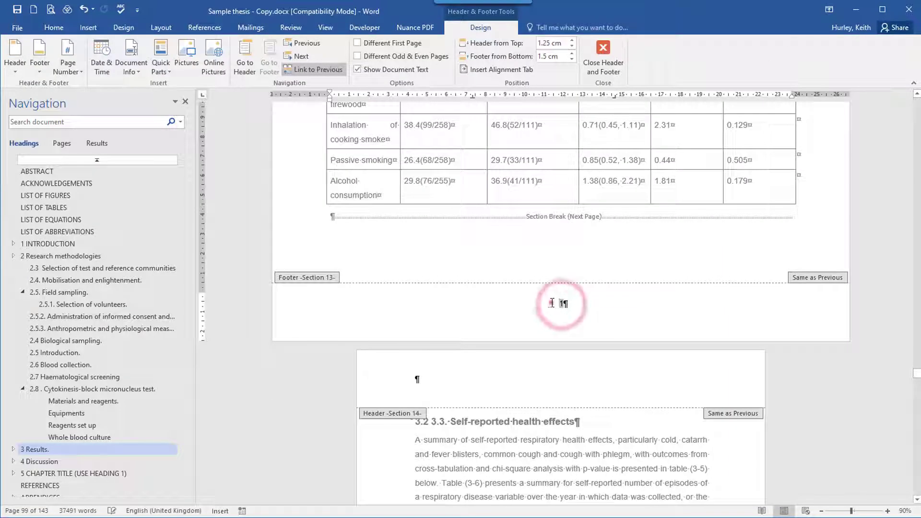
{"action": "double_click", "coordinate": [563, 305]}
{"action": "right_click", "coordinate": [563, 304]}
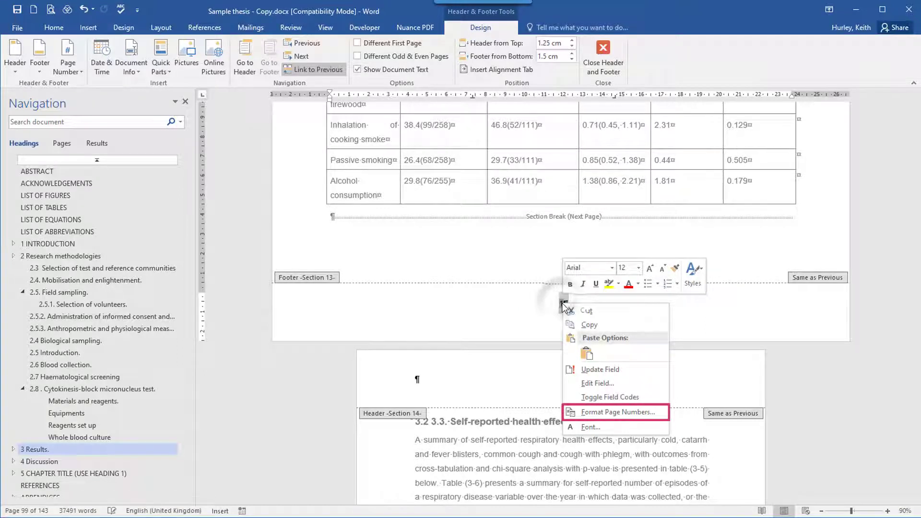
{"action": "left_click", "coordinate": [658, 415]}
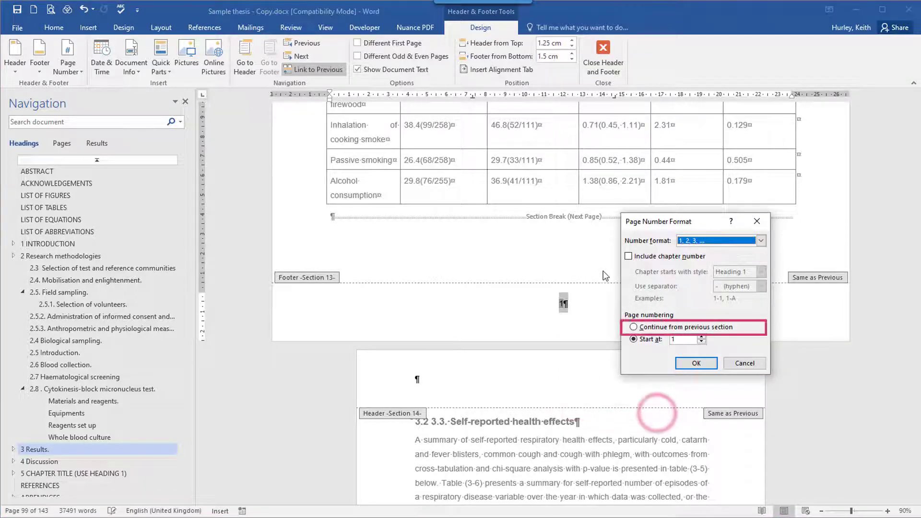
{"action": "left_click", "coordinate": [653, 328]}
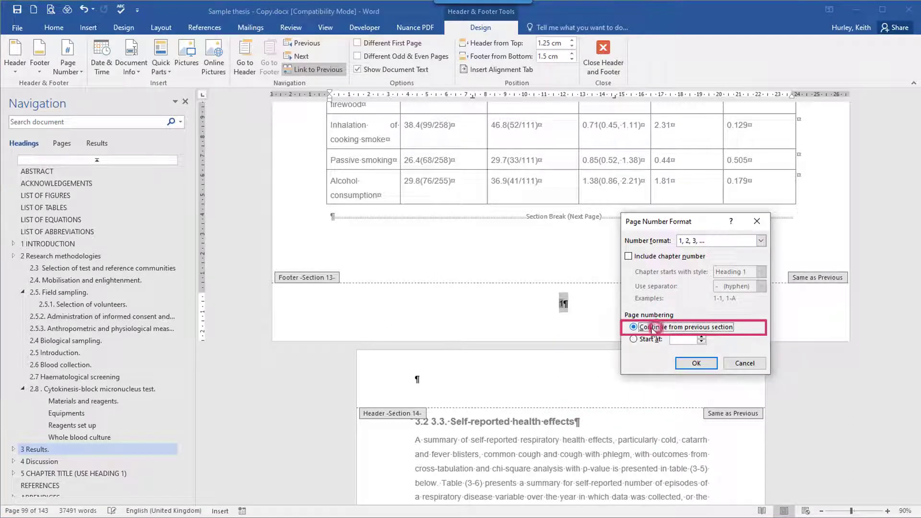
{"action": "left_click", "coordinate": [695, 364]}
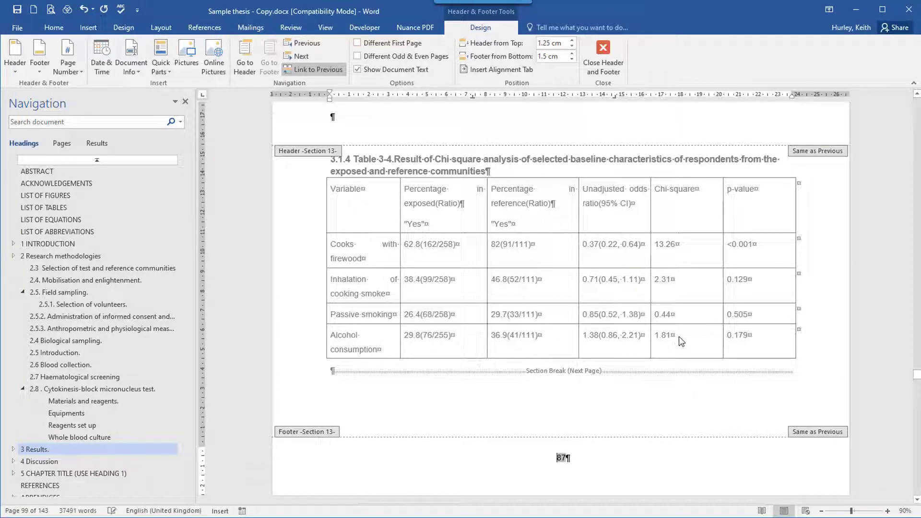
- Compare the footer page numbers and section break types around the Table 3-4 page, and close header and footer editing
{"action": "scroll", "coordinate": [682, 341], "scroll_direction": "down", "scroll_amount": 15}
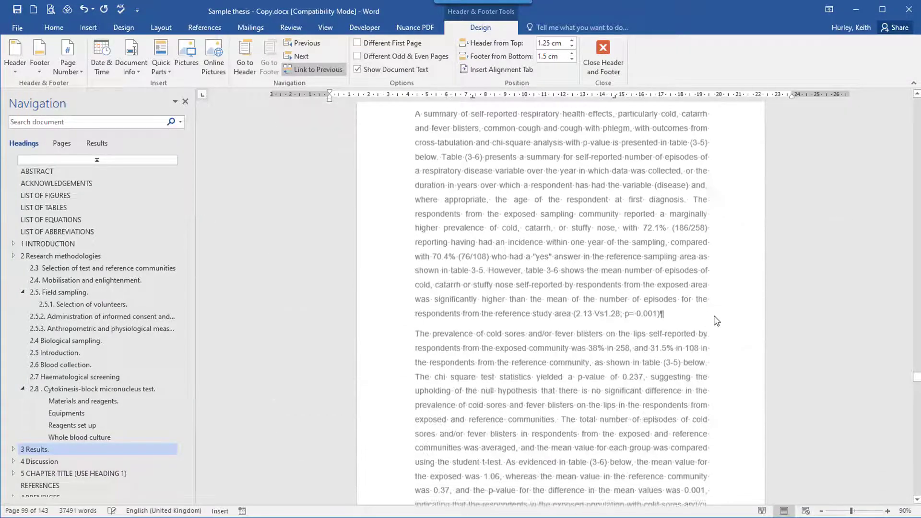
{"action": "scroll", "coordinate": [705, 307], "scroll_direction": "up", "scroll_amount": 15}
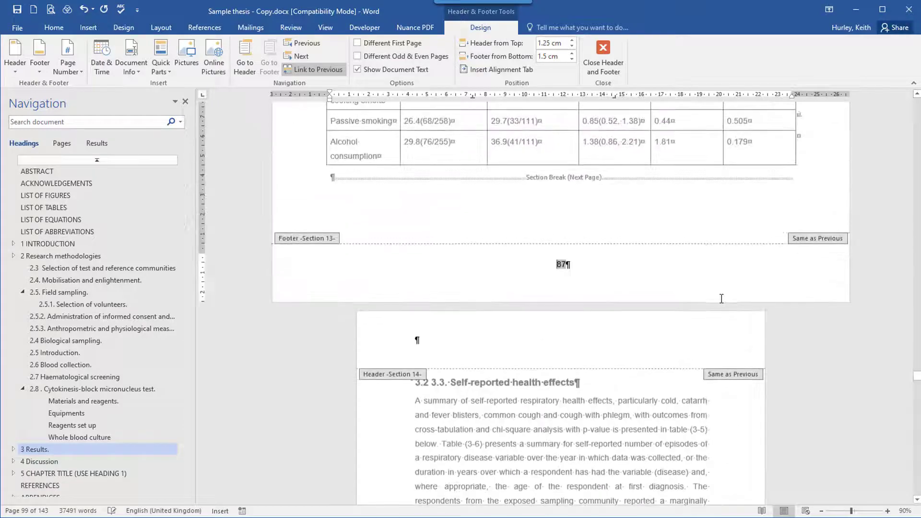
{"action": "scroll", "coordinate": [721, 298], "scroll_direction": "up", "scroll_amount": 12}
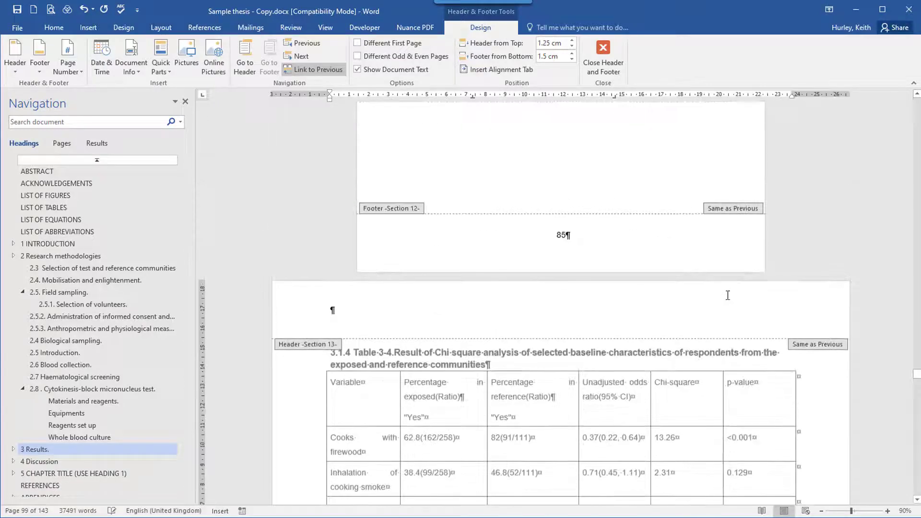
{"action": "scroll", "coordinate": [729, 300], "scroll_direction": "up", "scroll_amount": 1}
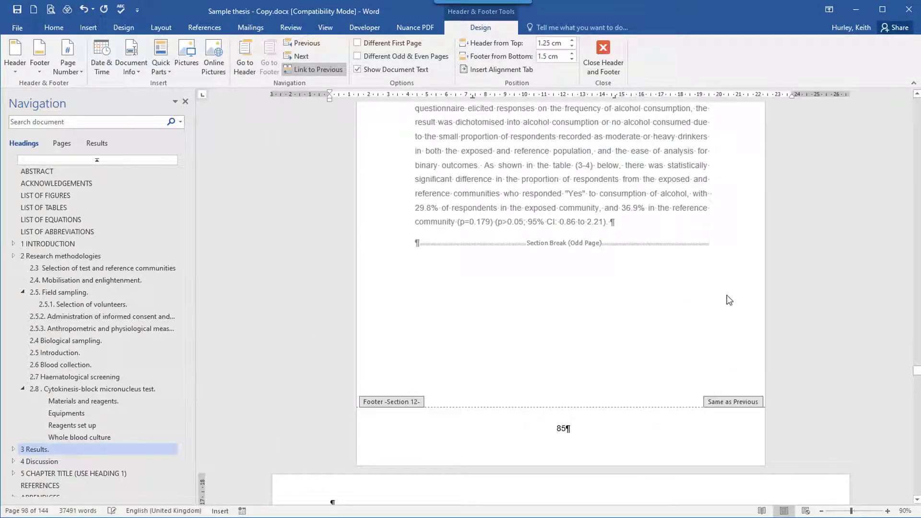
{"action": "scroll", "coordinate": [729, 300], "scroll_direction": "down", "scroll_amount": 7}
{"action": "scroll", "coordinate": [727, 297], "scroll_direction": "down", "scroll_amount": 9}
{"action": "scroll", "coordinate": [729, 295], "scroll_direction": "up", "scroll_amount": 6}
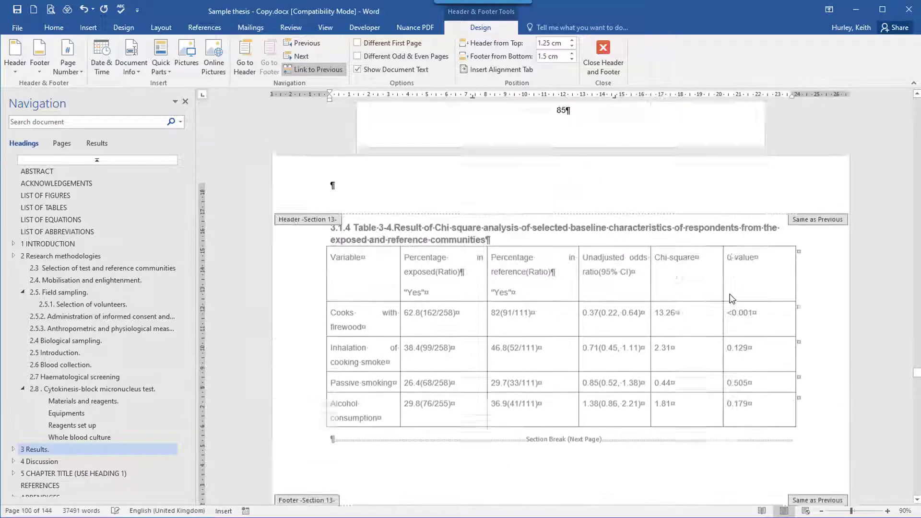
{"action": "scroll", "coordinate": [729, 290], "scroll_direction": "up", "scroll_amount": 6}
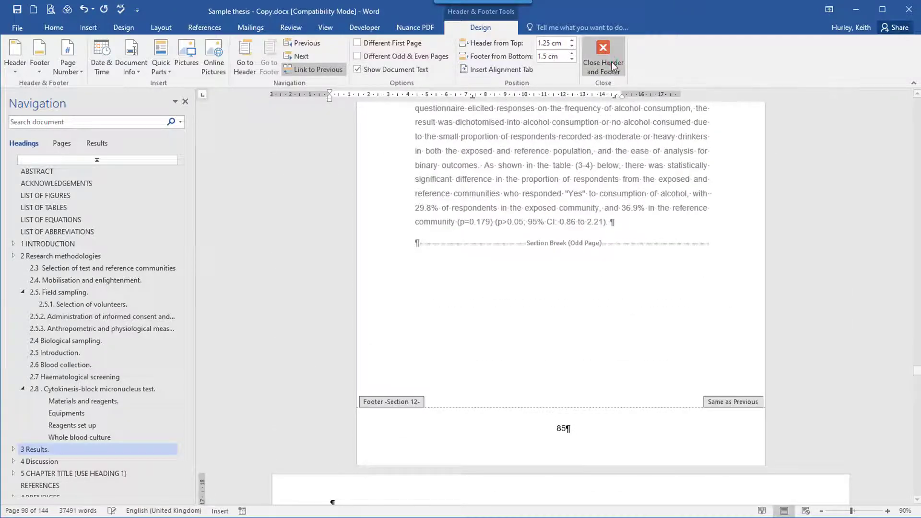
{"action": "left_click", "coordinate": [611, 62]}
- Set the section start of the landscape Table 3-4 section to New page for this section, and check the section break and pages around it
{"action": "scroll", "coordinate": [442, 269], "scroll_direction": "up", "scroll_amount": 5}
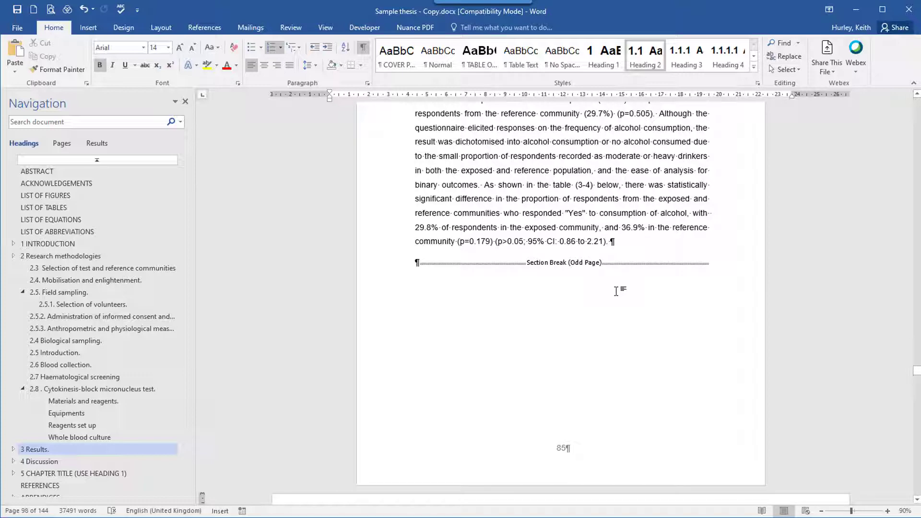
{"action": "scroll", "coordinate": [617, 291], "scroll_direction": "down", "scroll_amount": 4}
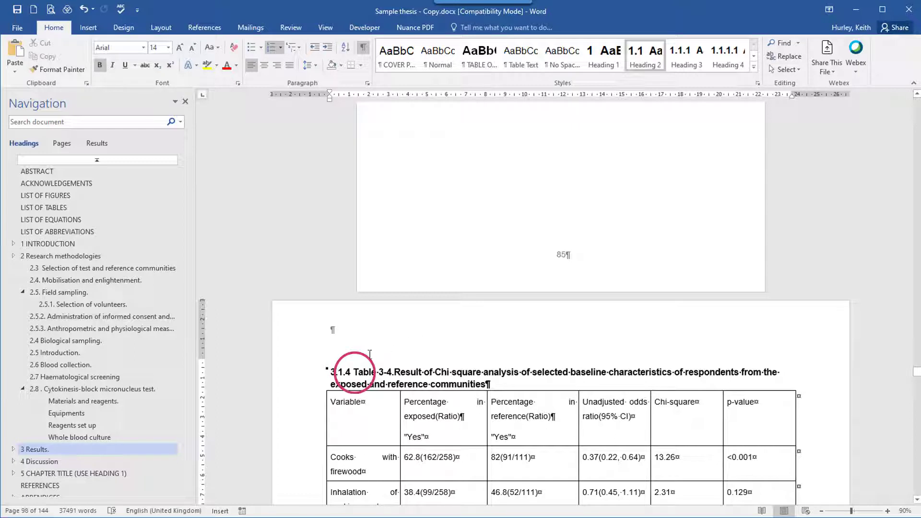
{"action": "key", "text": "Tab"}
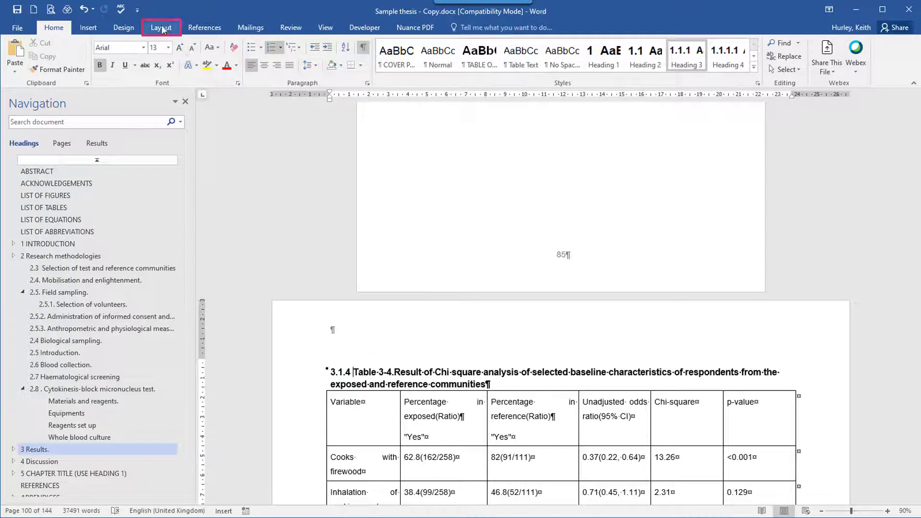
{"action": "left_click", "coordinate": [175, 32]}
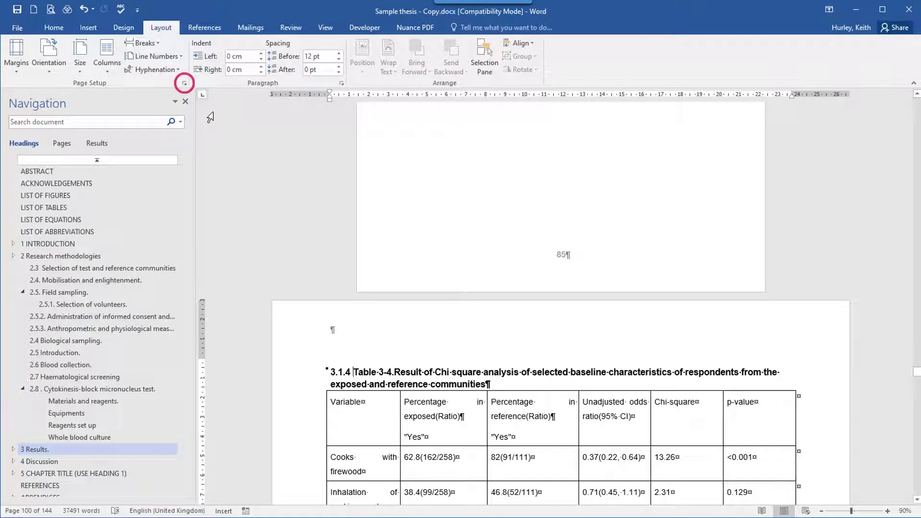
{"action": "left_click", "coordinate": [184, 83]}
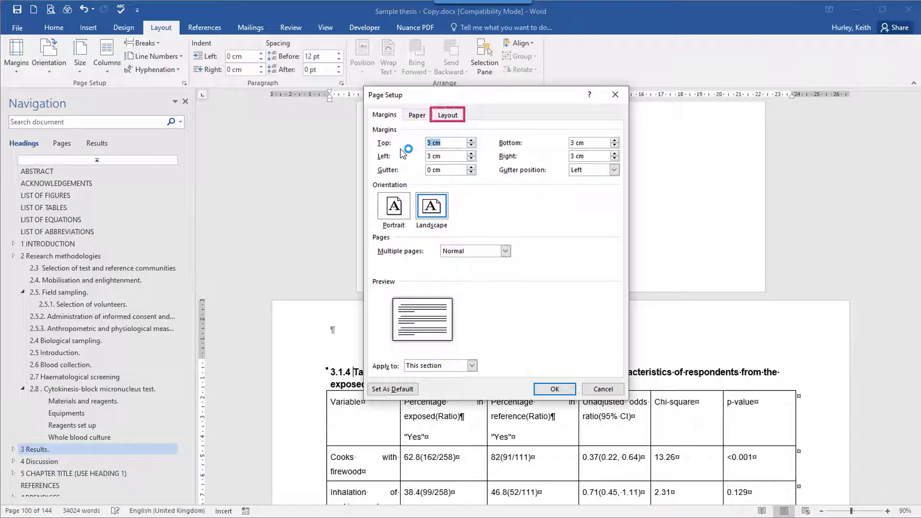
{"action": "left_click", "coordinate": [462, 114]}
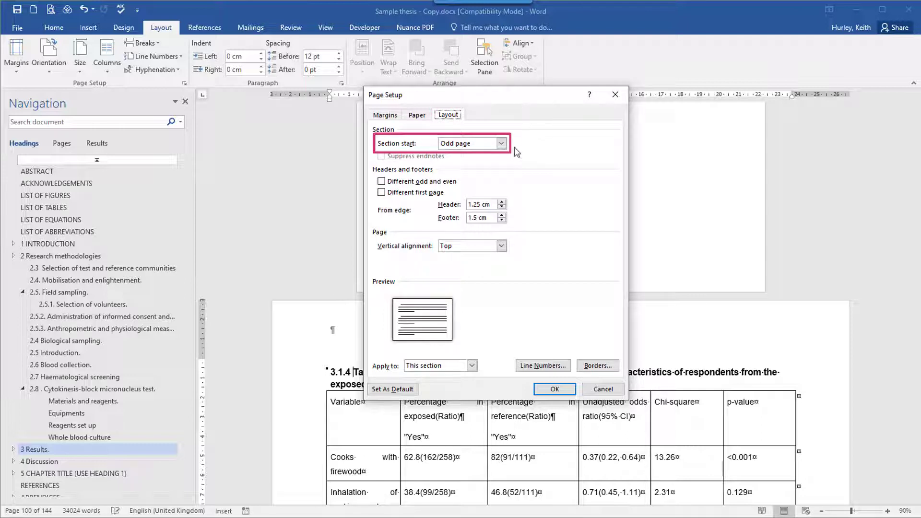
{"action": "left_click", "coordinate": [501, 143]}
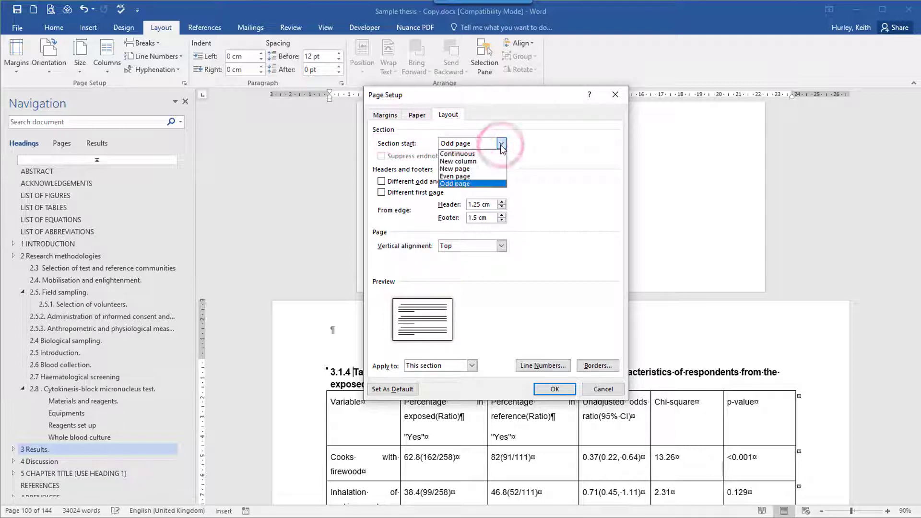
{"action": "left_click", "coordinate": [471, 169]}
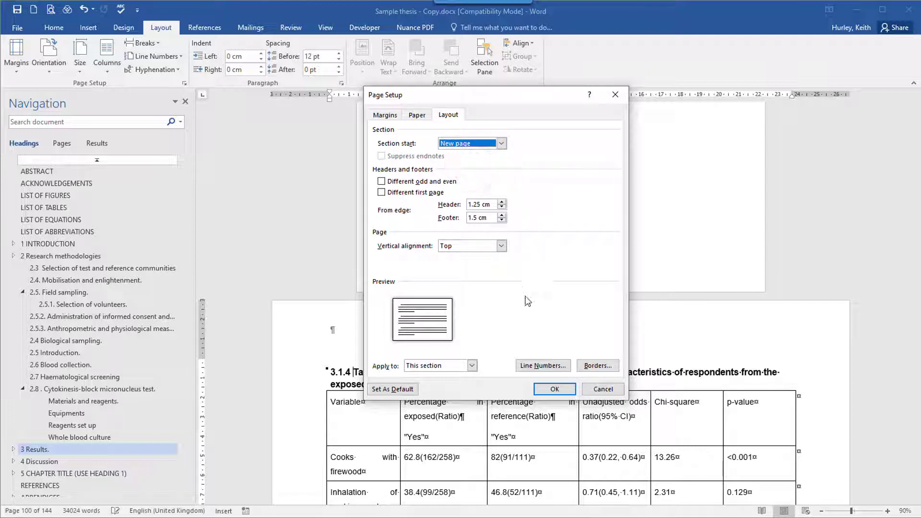
{"action": "left_click", "coordinate": [551, 388]}
{"action": "left_click", "coordinate": [554, 390]}
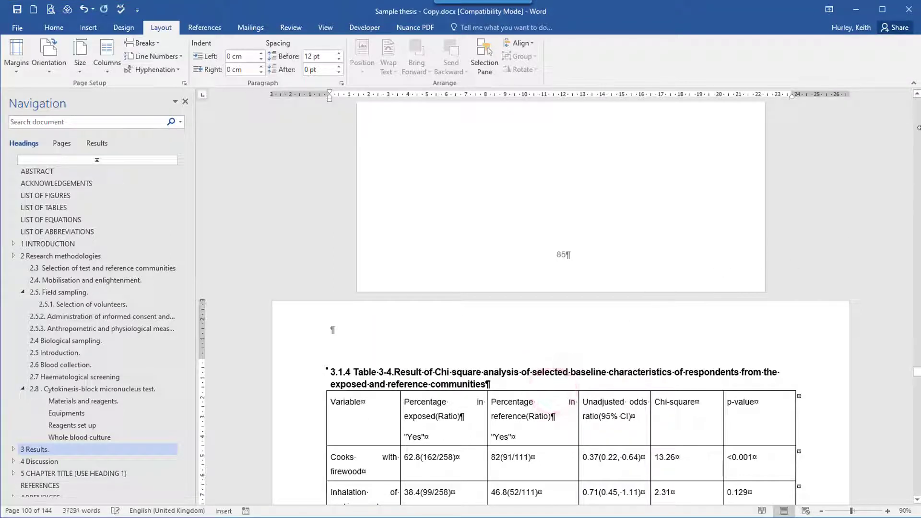
{"action": "left_click", "coordinate": [916, 94]}
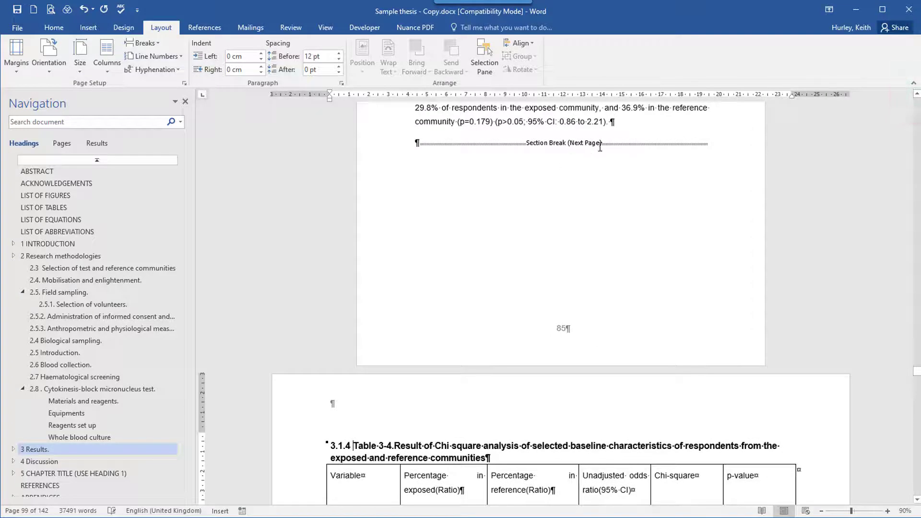
{"action": "scroll", "coordinate": [609, 334], "scroll_direction": "down", "scroll_amount": 10}
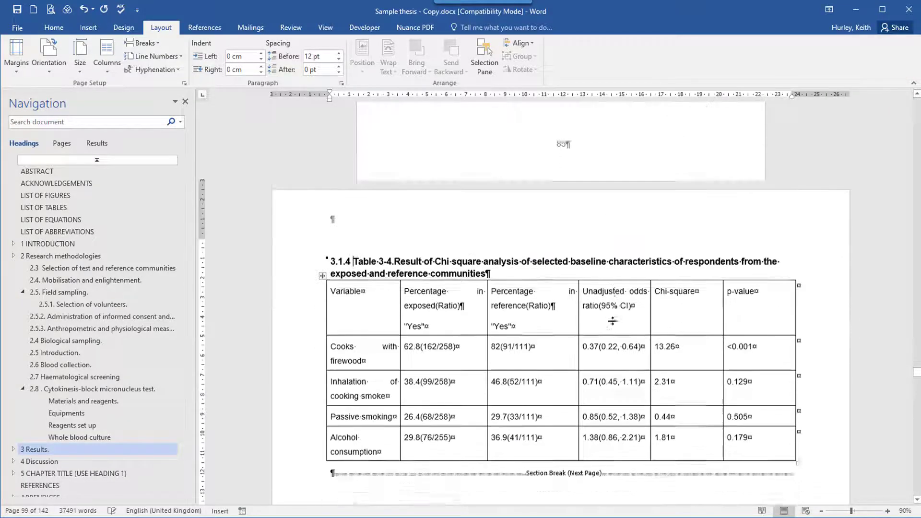